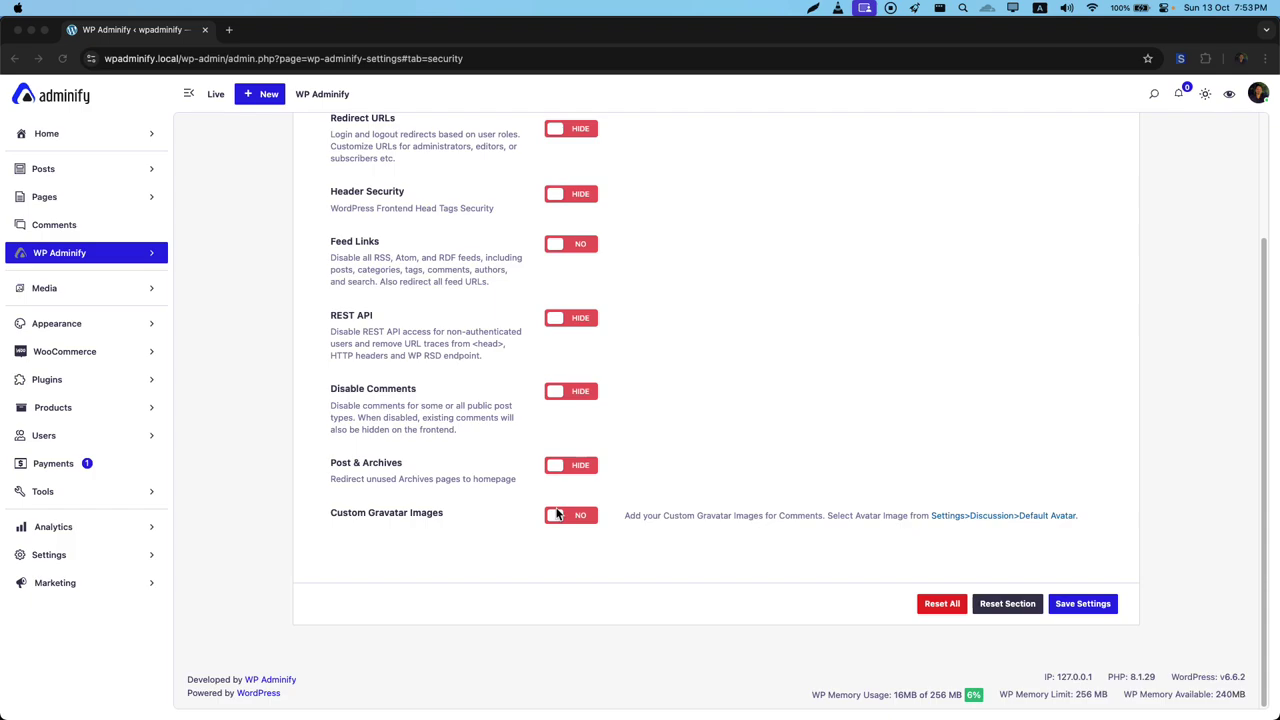
# - Scroll the Security settings to find the Disable Comments toggle
pyautogui.scroll(3, 700, 460)
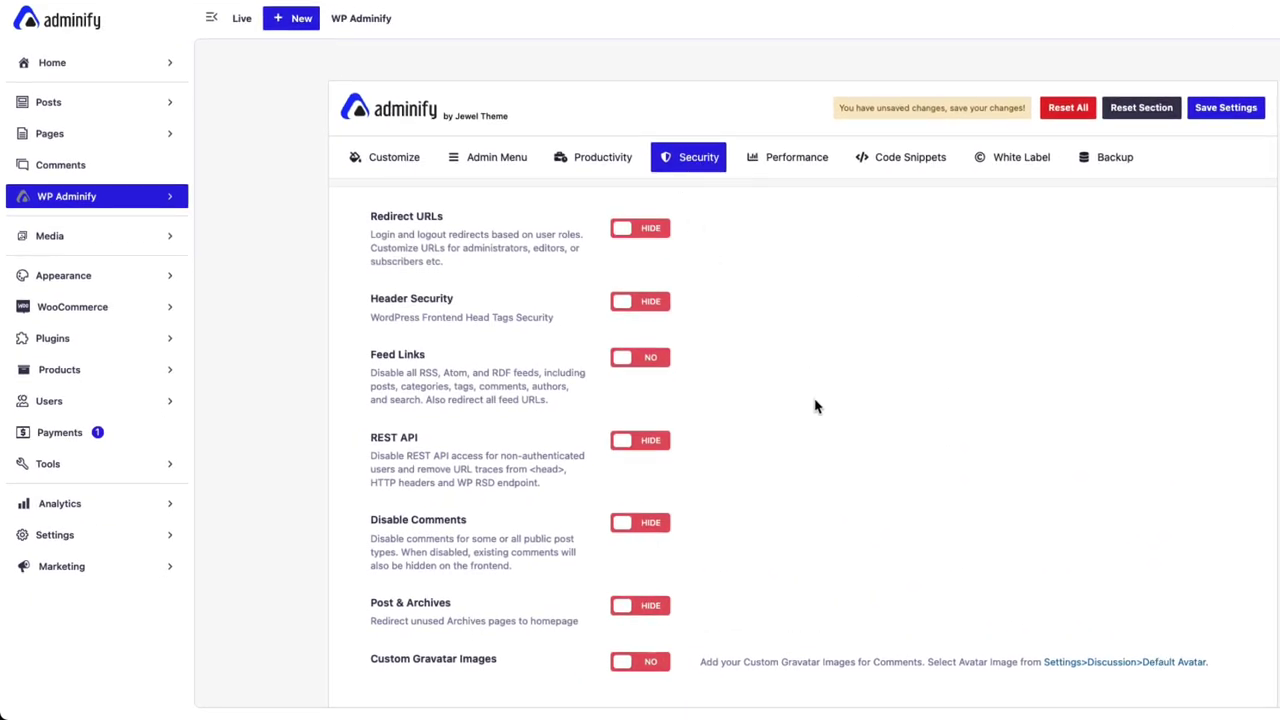
pyautogui.scroll(-3, 815, 405)
# - Switch Disable Comments on to reveal its post-type and comment options
pyautogui.click(652, 352)
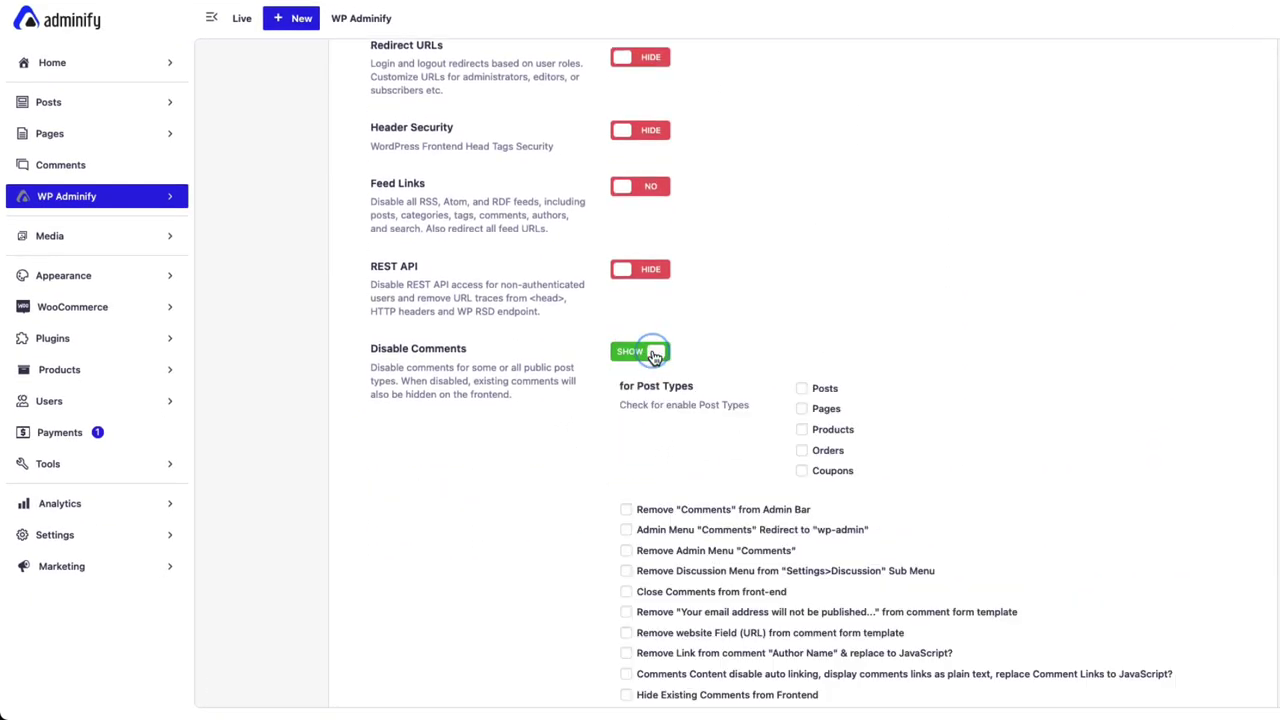
pyautogui.scroll(-5, 703, 420)
pyautogui.scroll(1, 743, 363)
pyautogui.scroll(2, 726, 328)
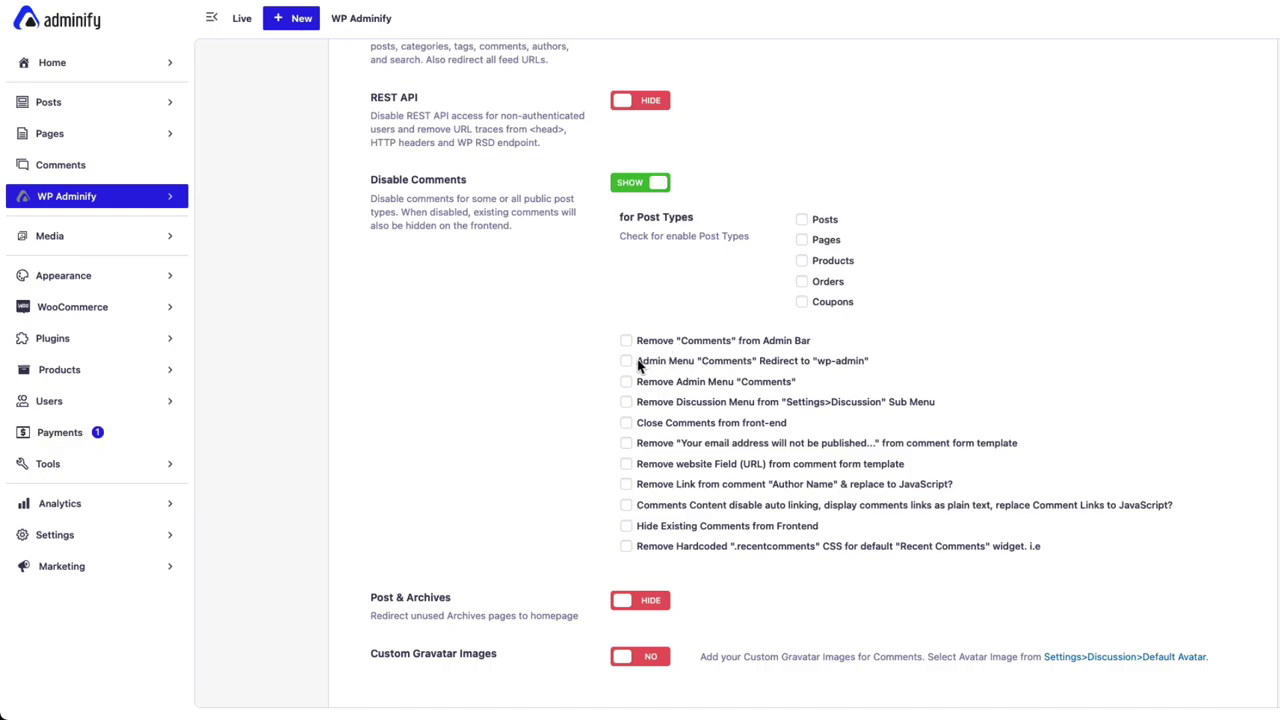
# - Tick Remove Admin Menu "Comments", save with Cmd+S, and reload the page
pyautogui.click(684, 382)
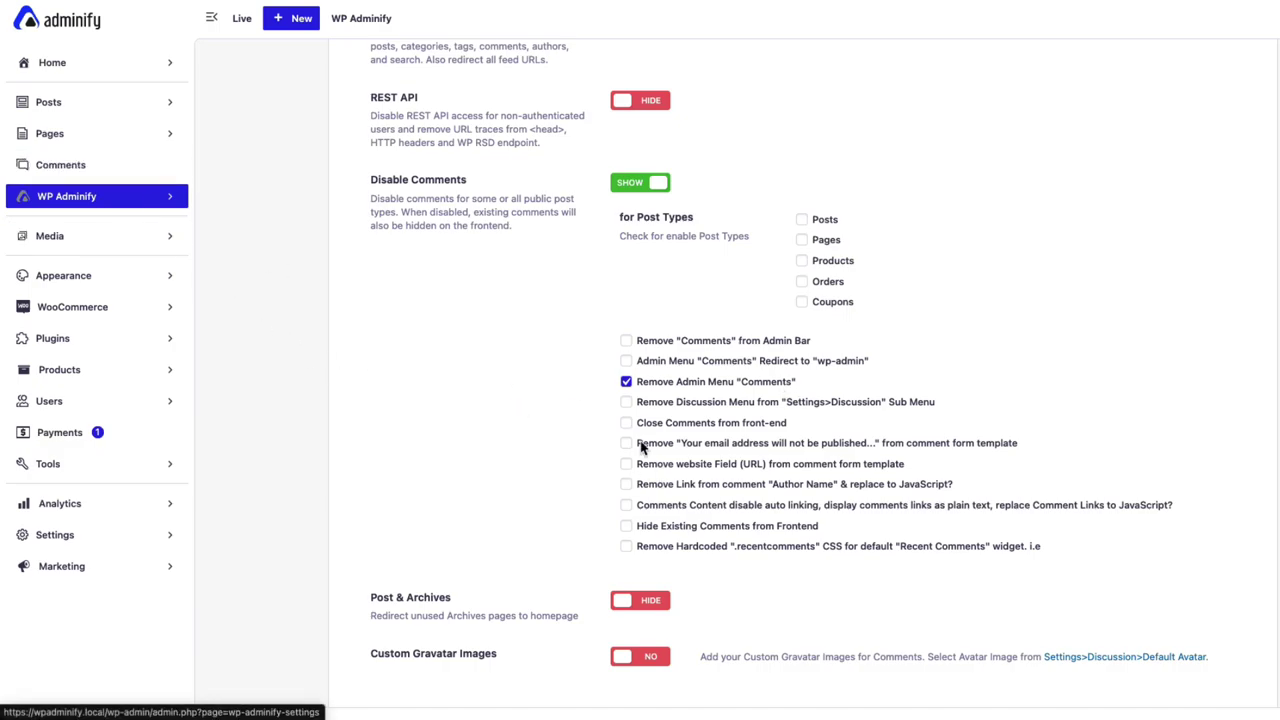
pyautogui.scroll(-3, 647, 384)
pyautogui.press('super+s')
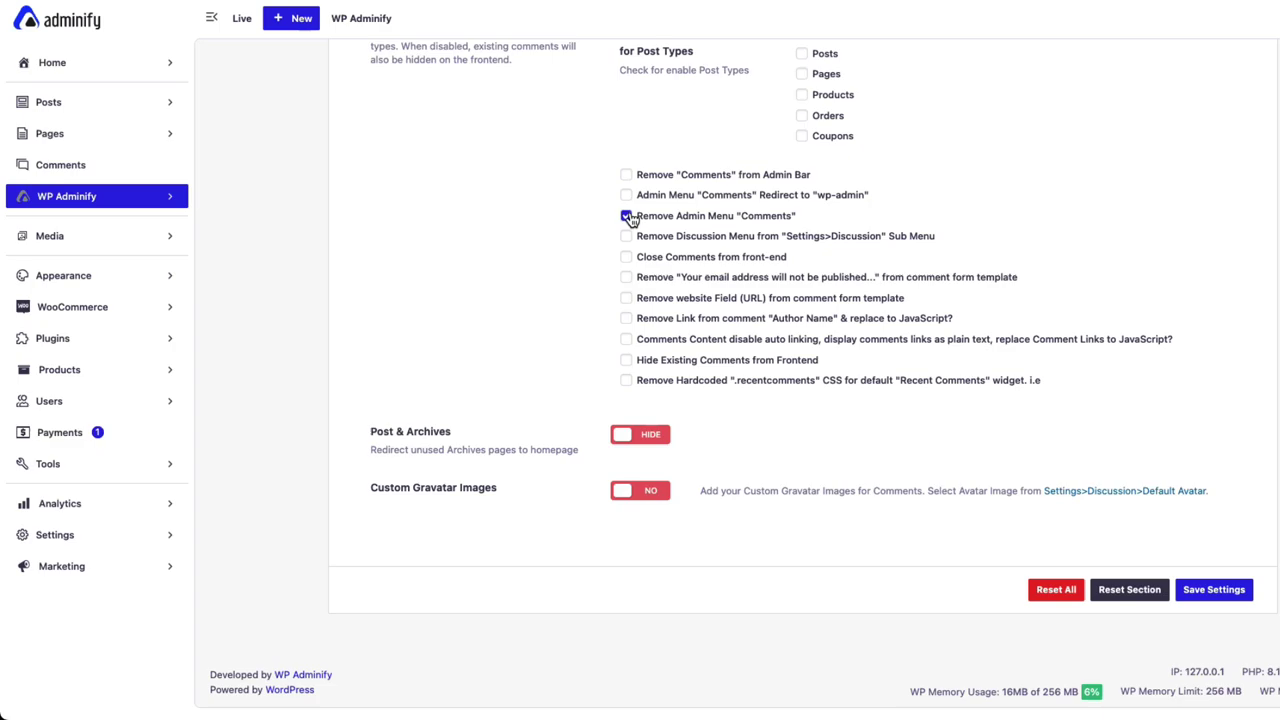
pyautogui.press('super+r')
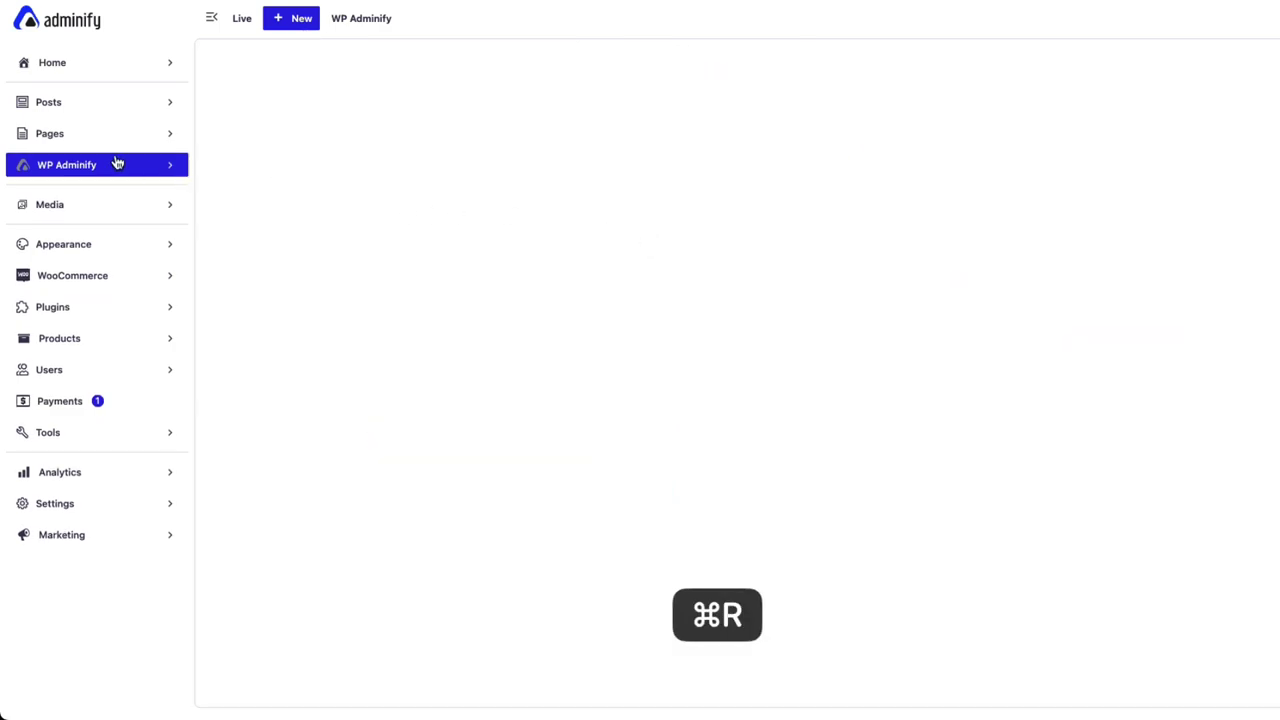
pyautogui.scroll(-5, 735, 362)
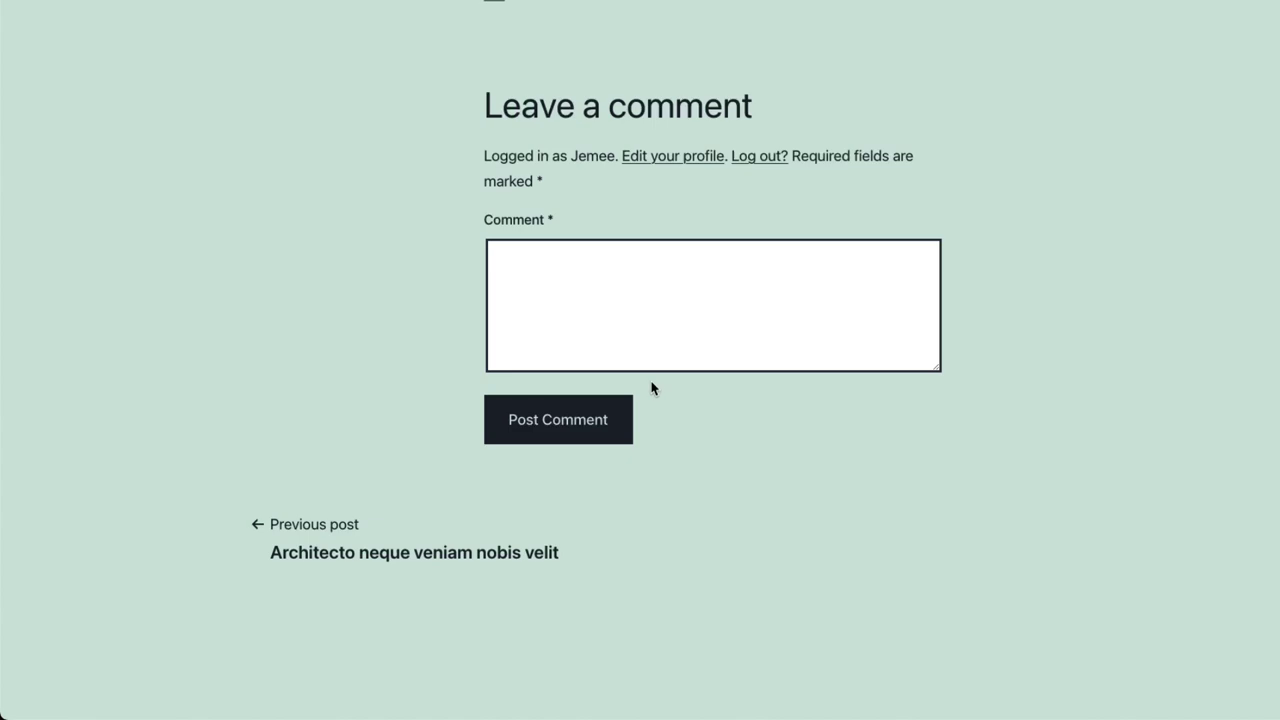
pyautogui.scroll(-1, 640, 300)
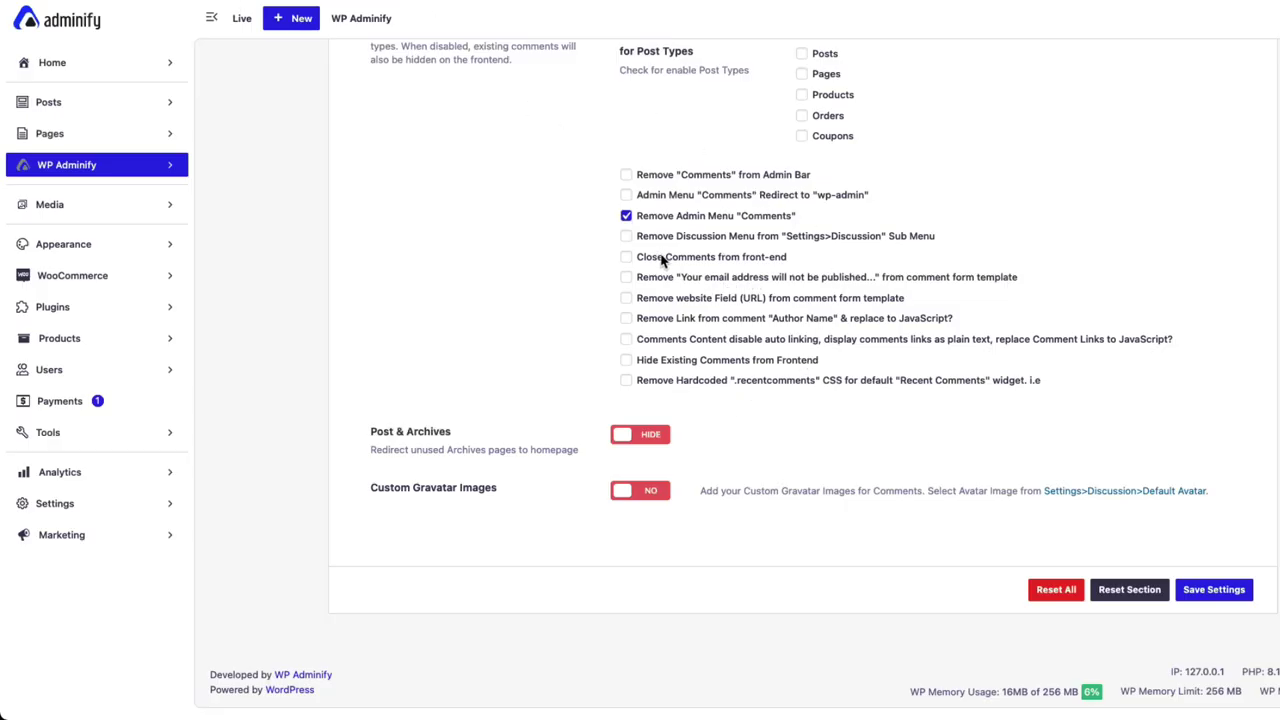
# - Tick 'Close Comments from front-end' and save the Security settings
pyautogui.click(626, 258)
pyautogui.click(1195, 590)
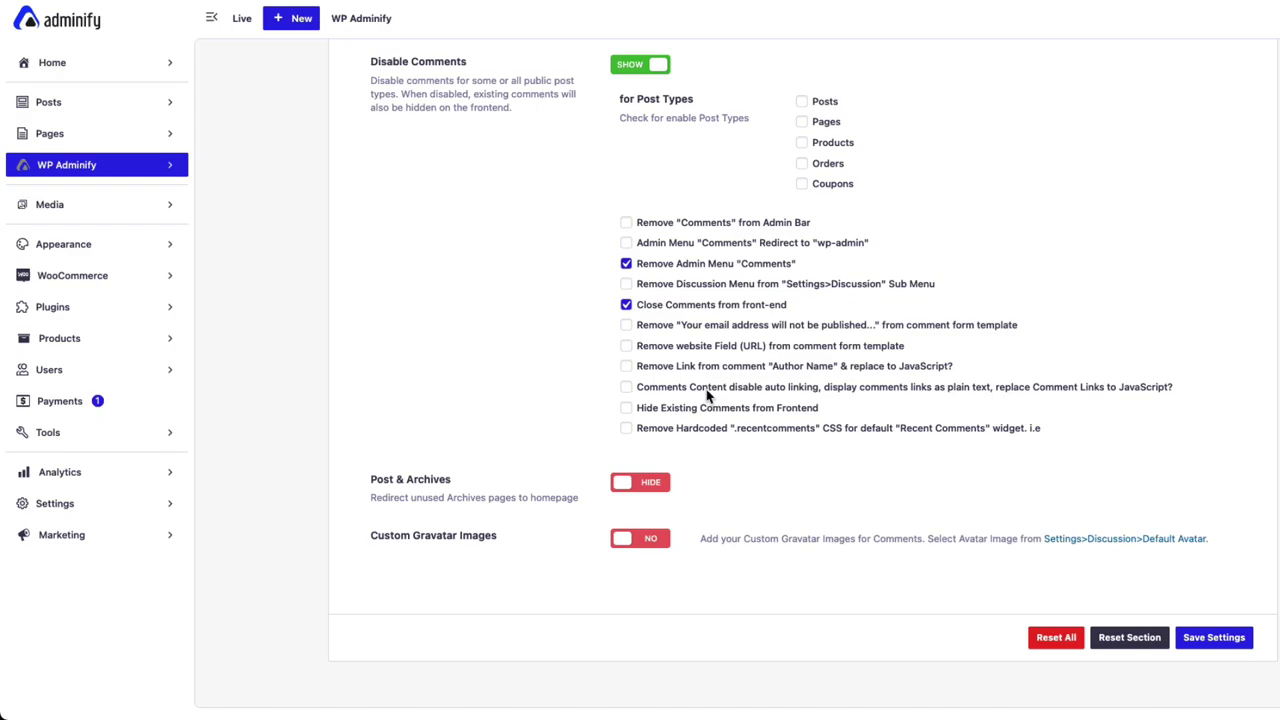
pyautogui.scroll(-1, 680, 432)
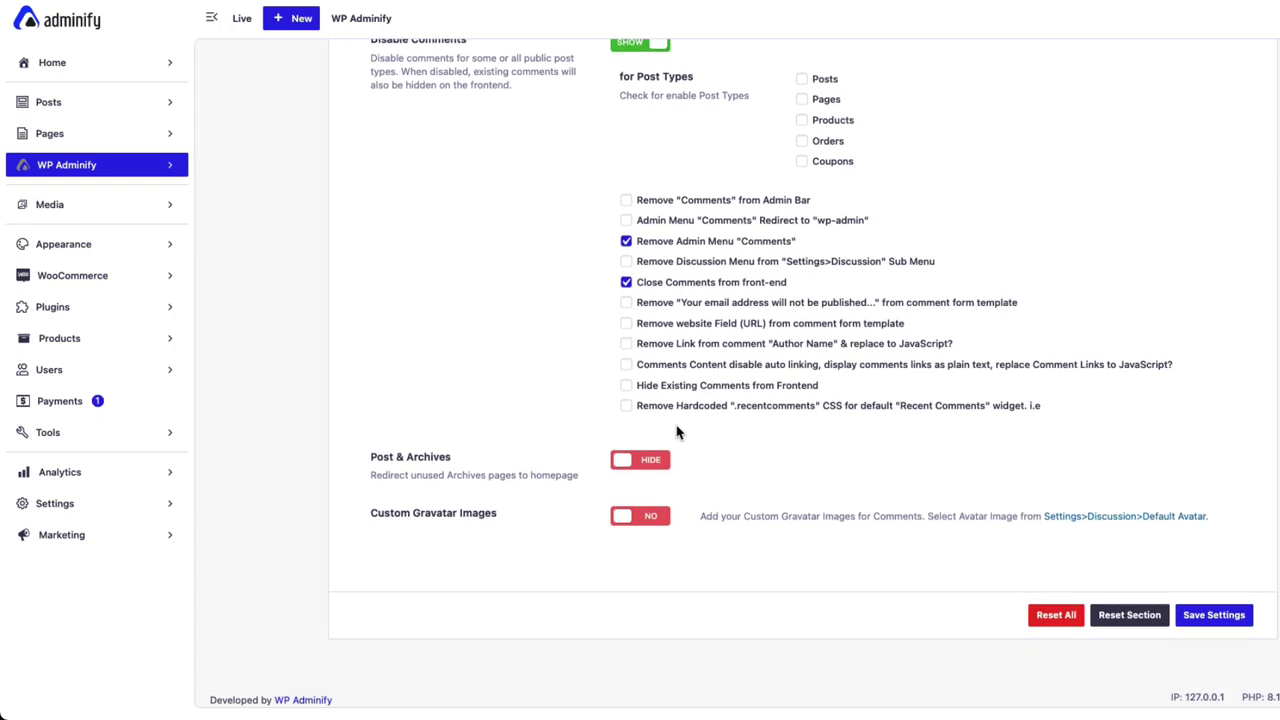
# - Enable Post & Archives with Display Last Post Updated Date checked, and save
pyautogui.click(645, 458)
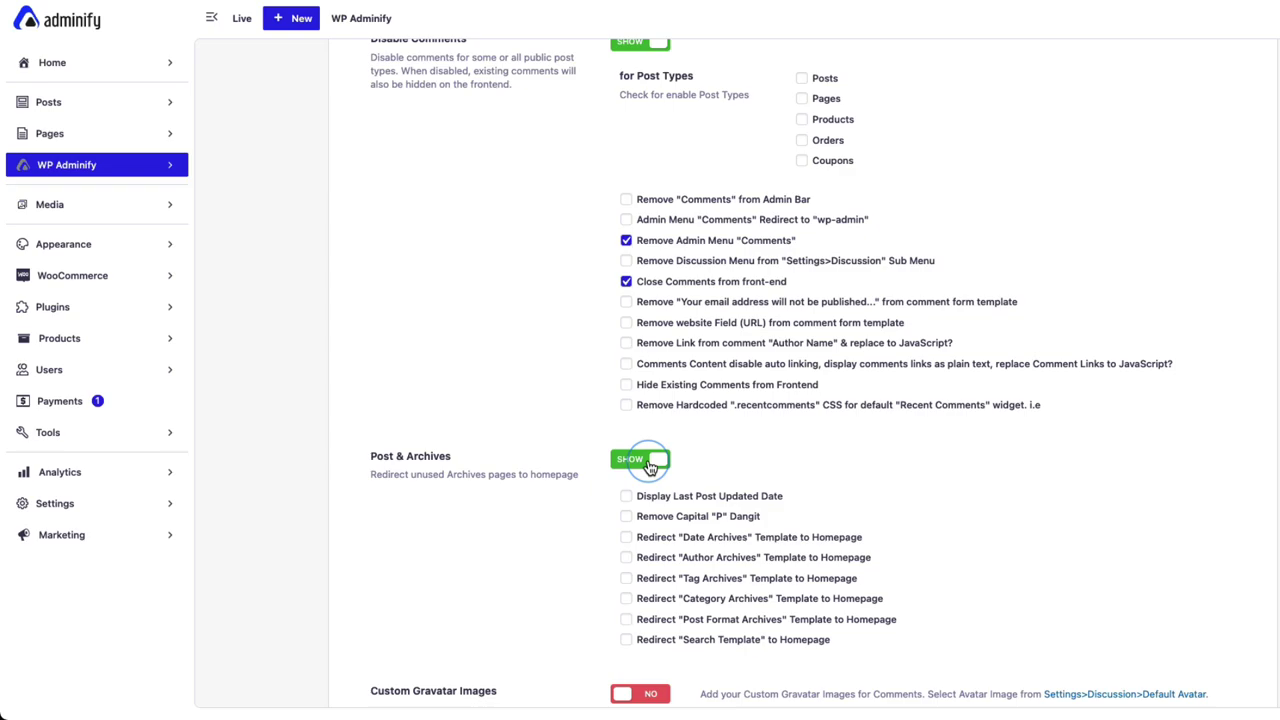
pyautogui.scroll(-2, 634, 336)
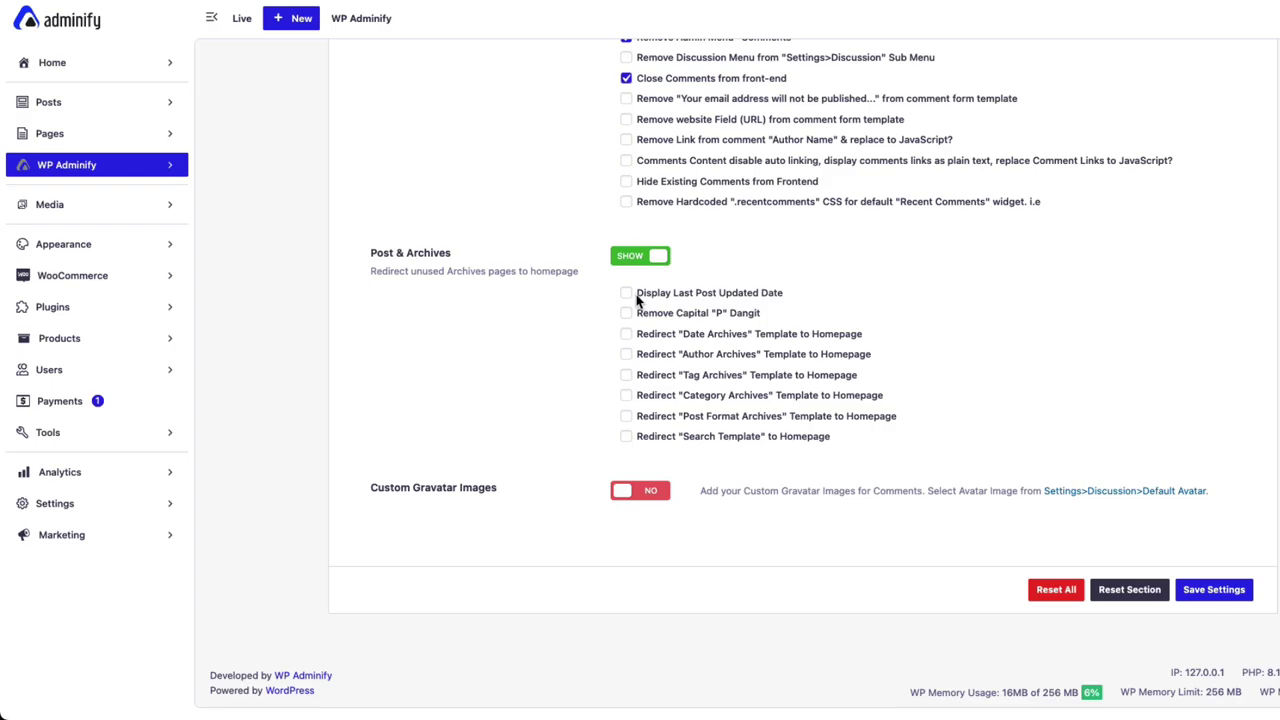
pyautogui.click(709, 293)
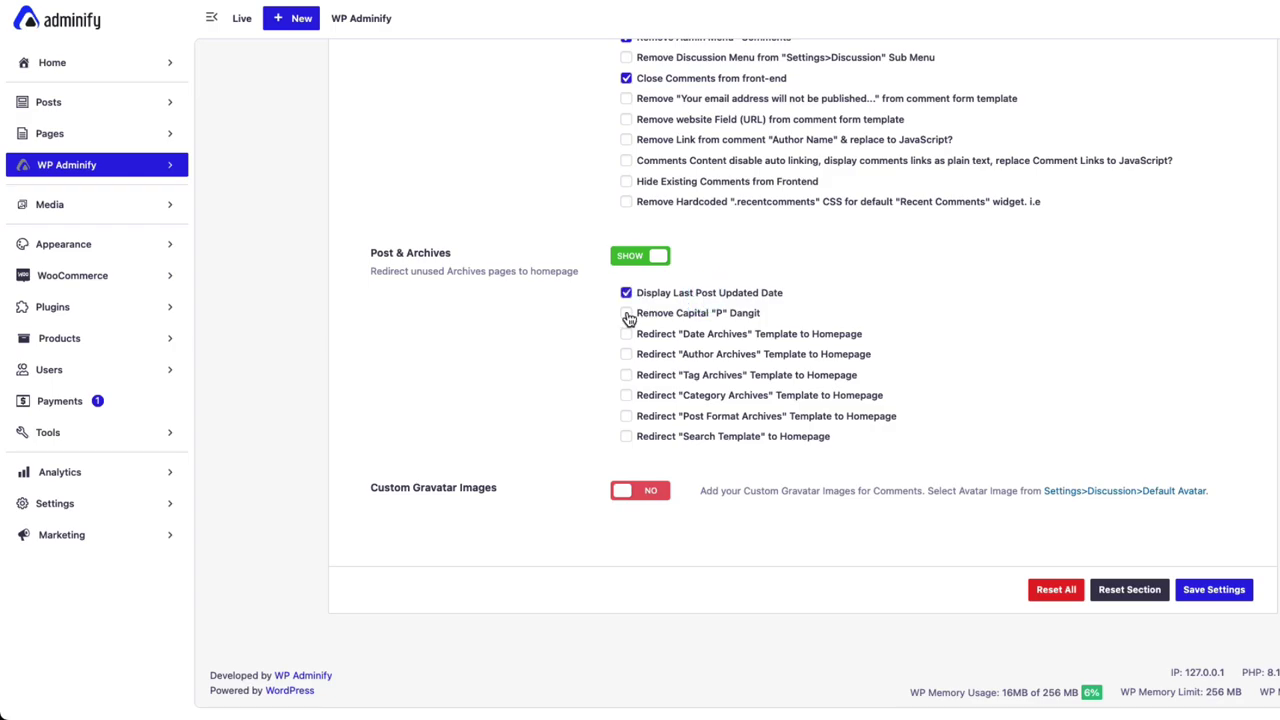
pyautogui.click(1210, 589)
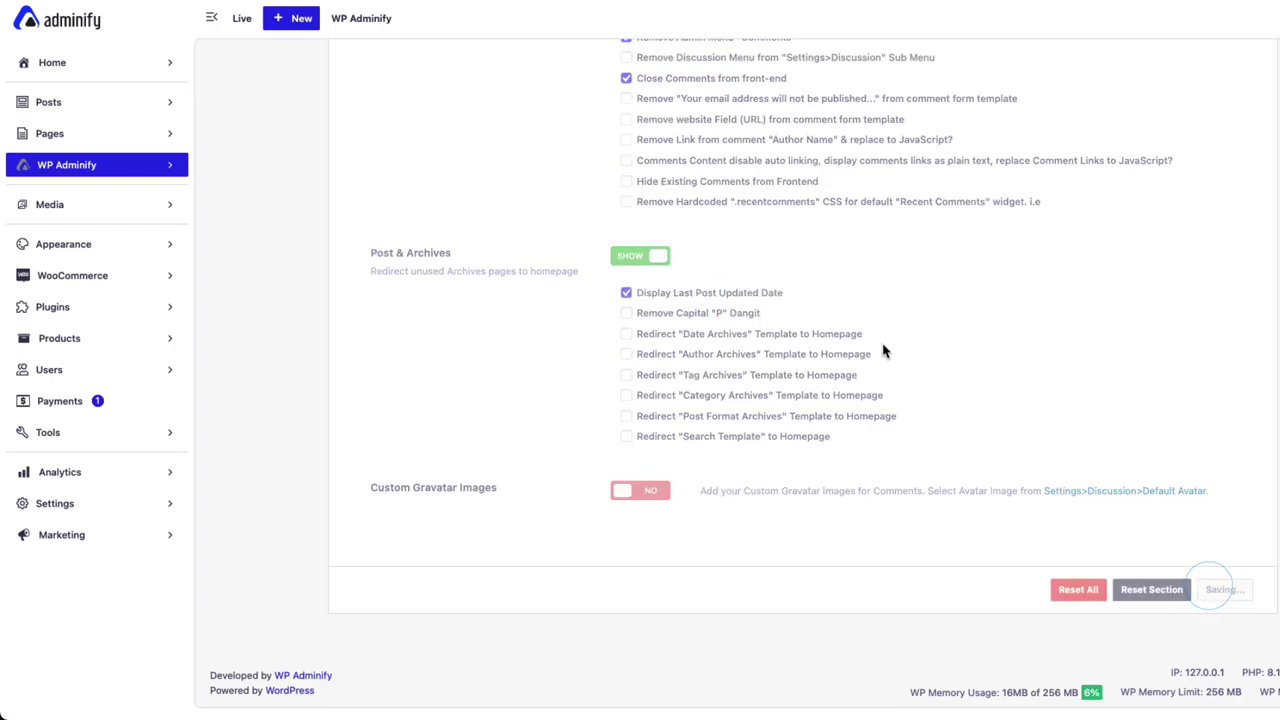
pyautogui.click(131, 101)
# - From All Posts, edit Hello world to end its paragraph with 'thanks', and save
pyautogui.rightClick(60, 143)
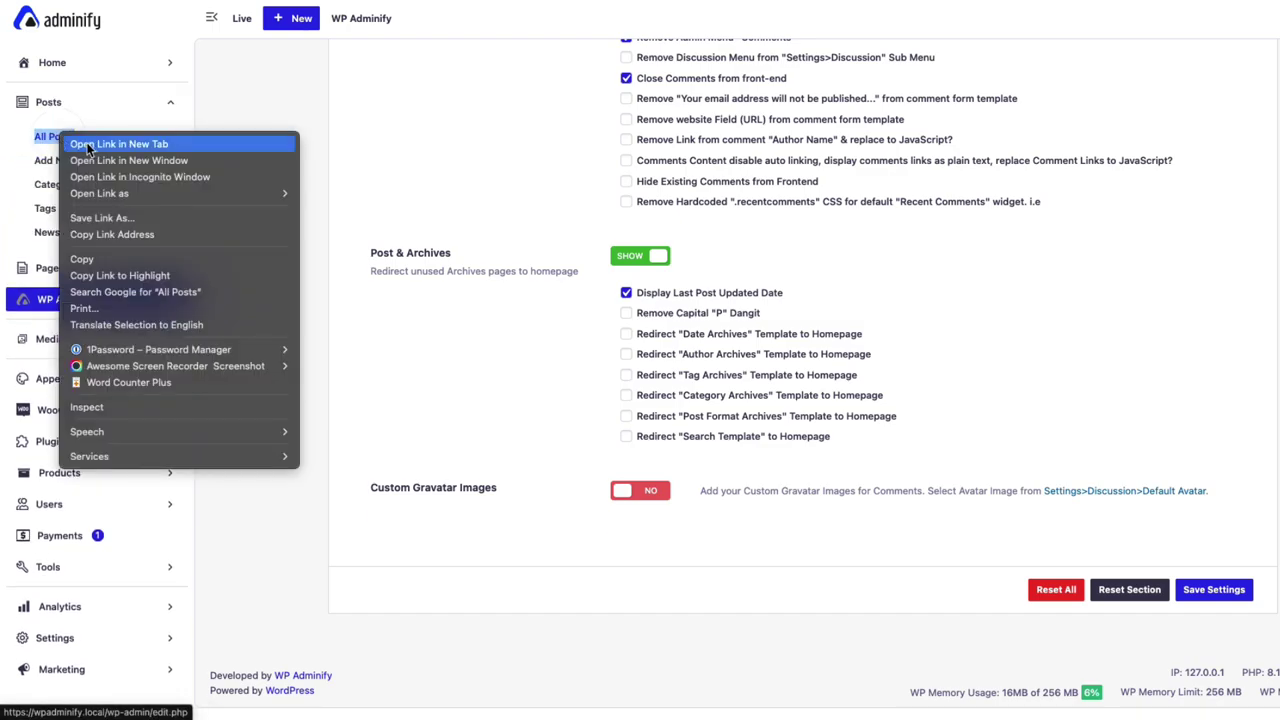
pyautogui.click(60, 143)
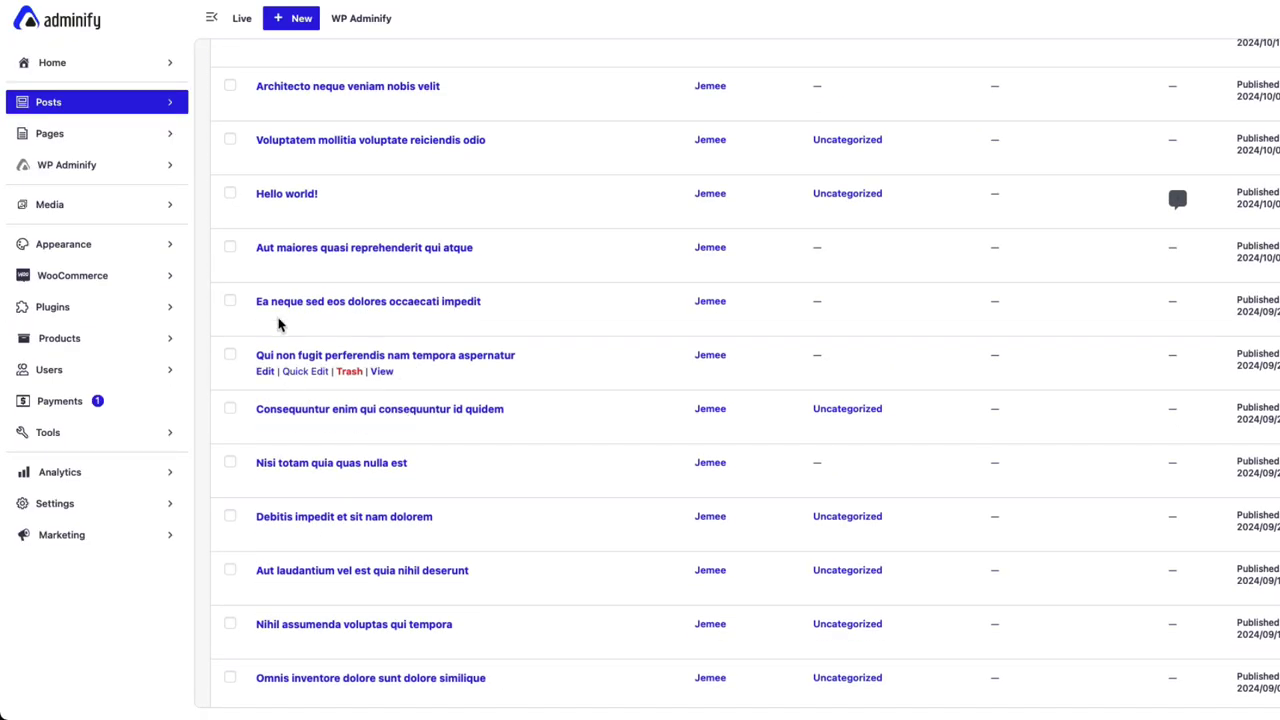
pyautogui.click(265, 210)
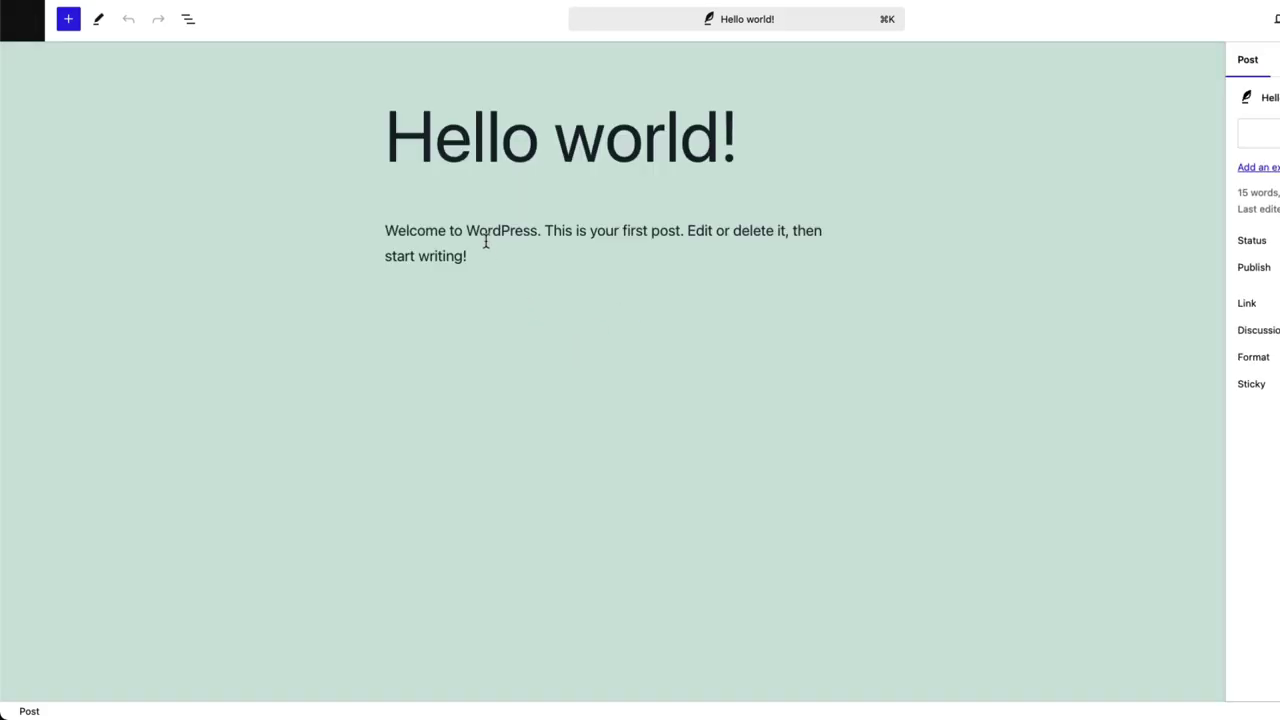
pyautogui.click(486, 241)
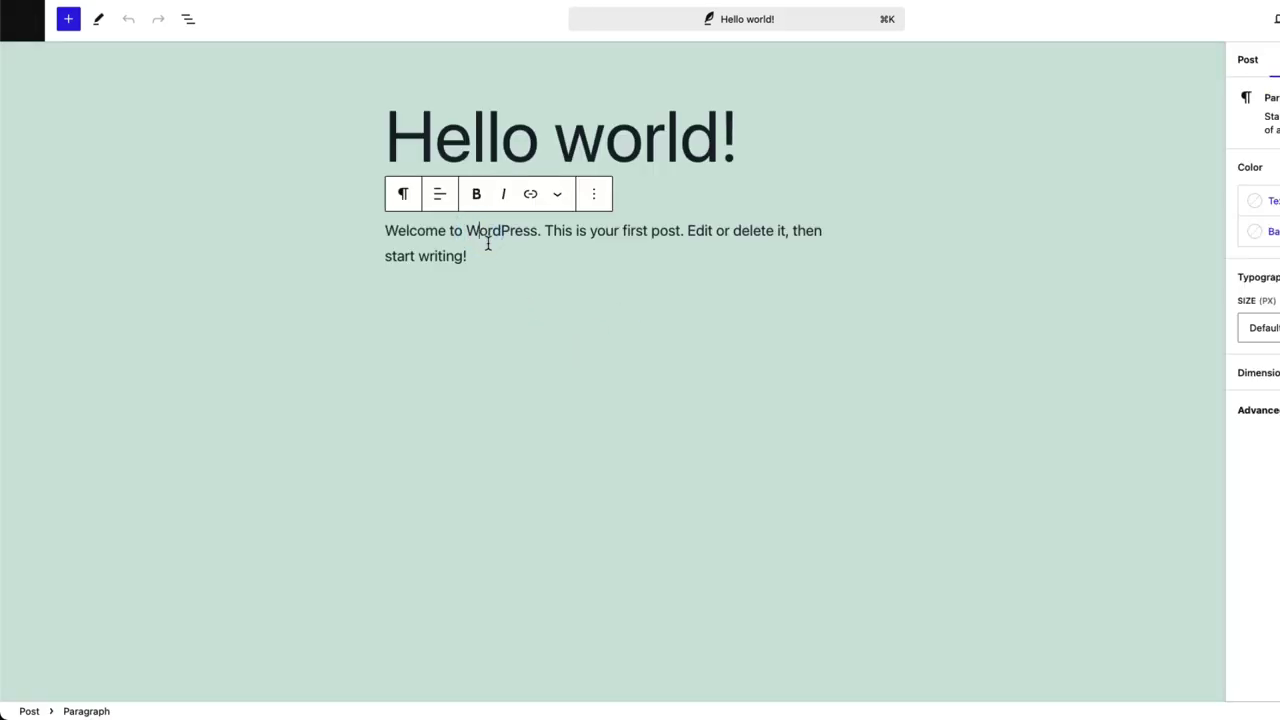
pyautogui.write(' thanks')
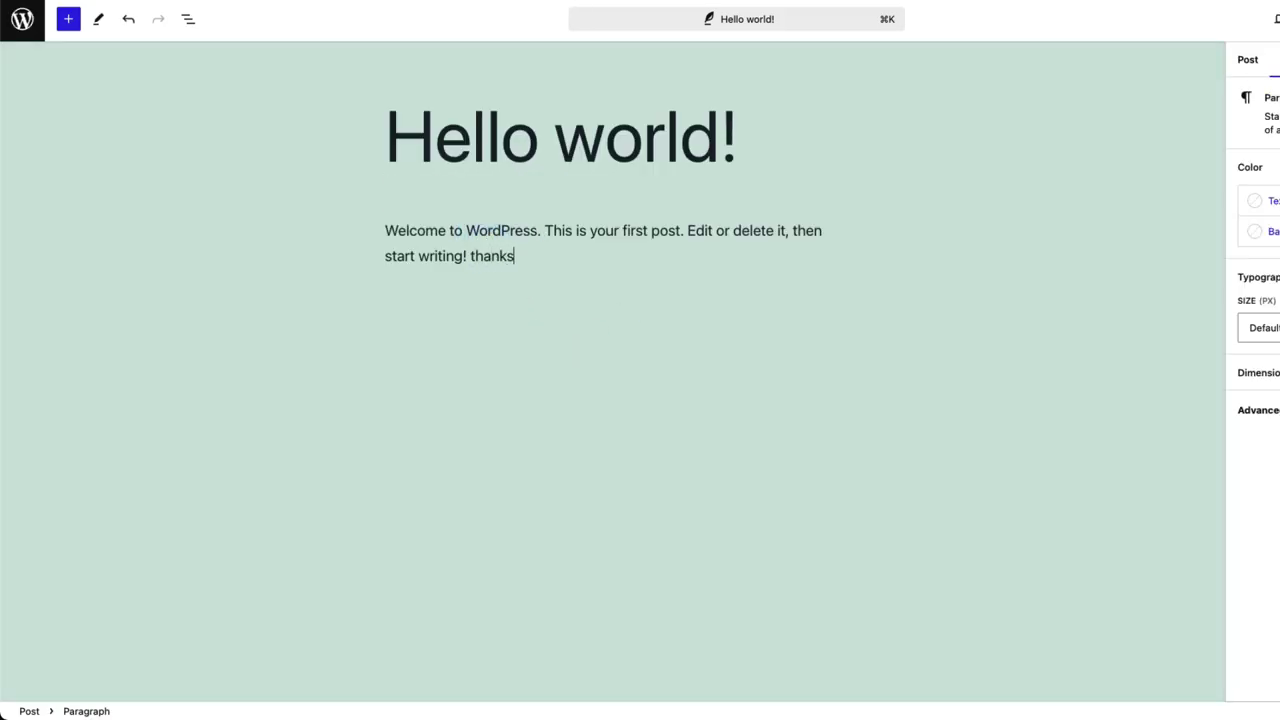
pyautogui.click(1193, 24)
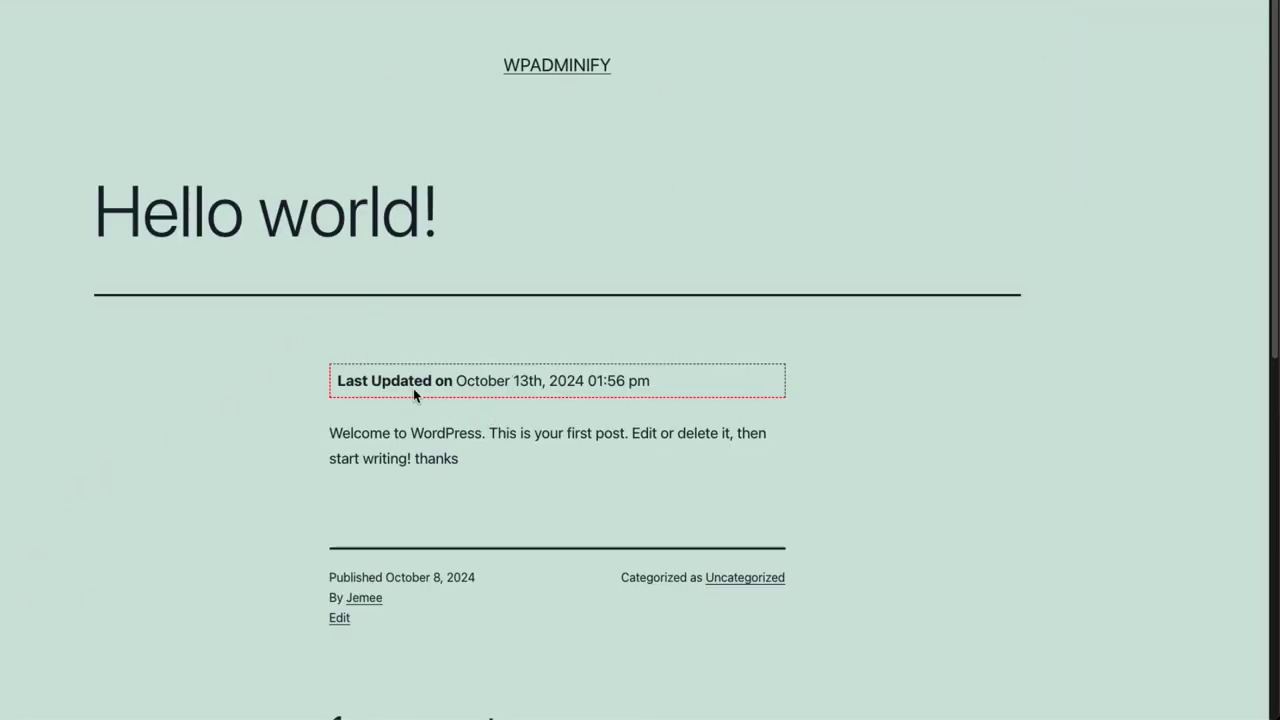
# - Select the 'Last Updated on' line on the published Hello world post
pyautogui.tripleClick(527, 368)
pyautogui.click(666, 376)
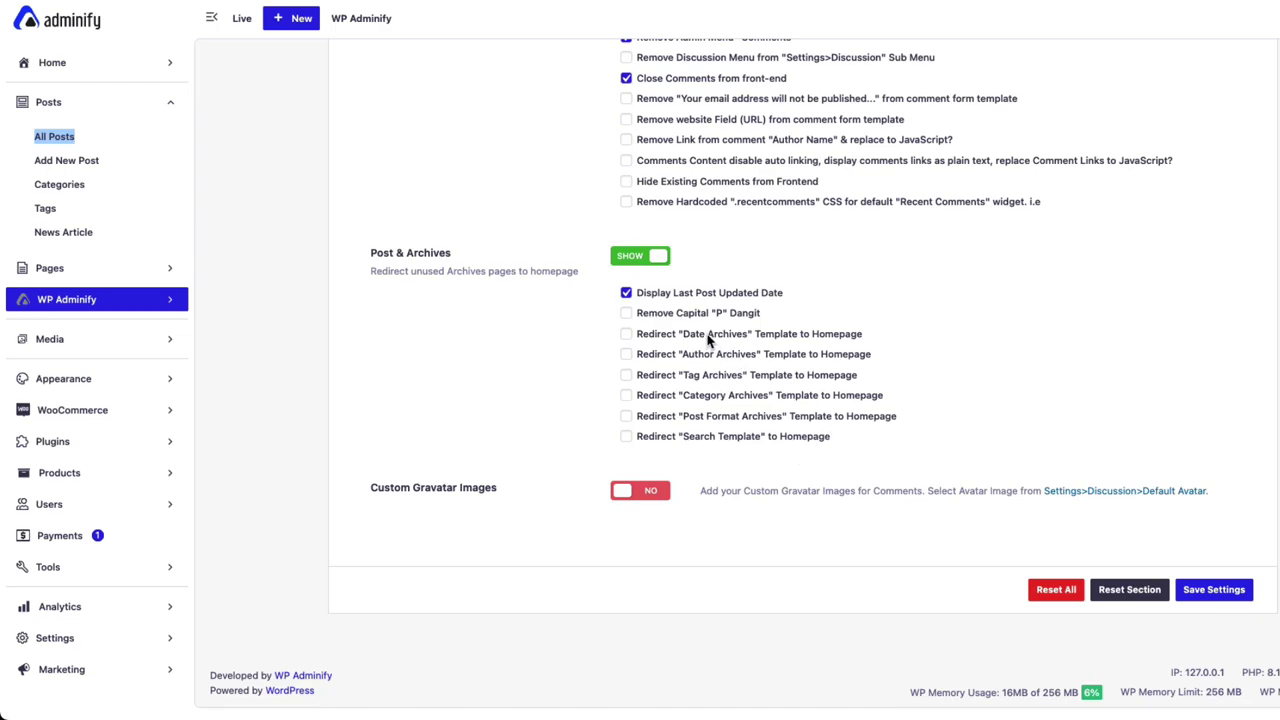
# - Enable Custom Gravatar Images with a Media Library picture named 'Custom Gravater', and save
pyautogui.click(625, 490)
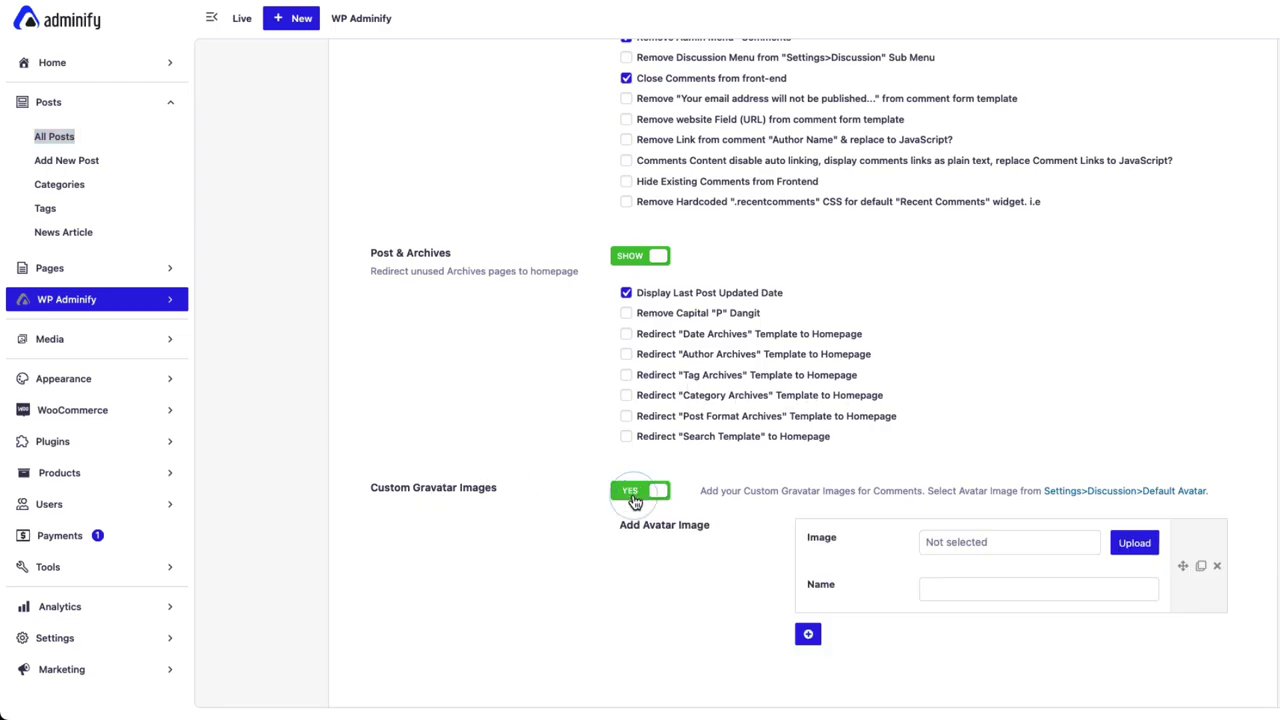
pyautogui.scroll(-2, 634, 500)
pyautogui.scroll(-1, 631, 506)
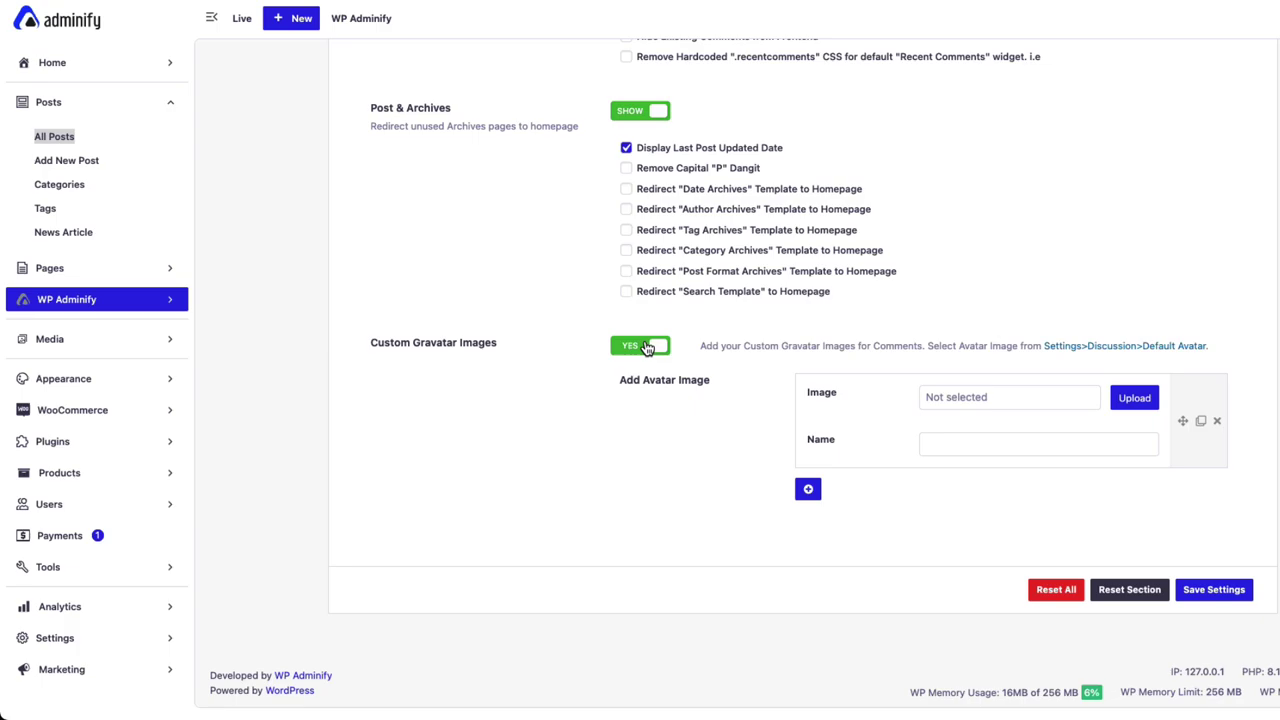
pyautogui.click(1136, 398)
pyautogui.click(548, 350)
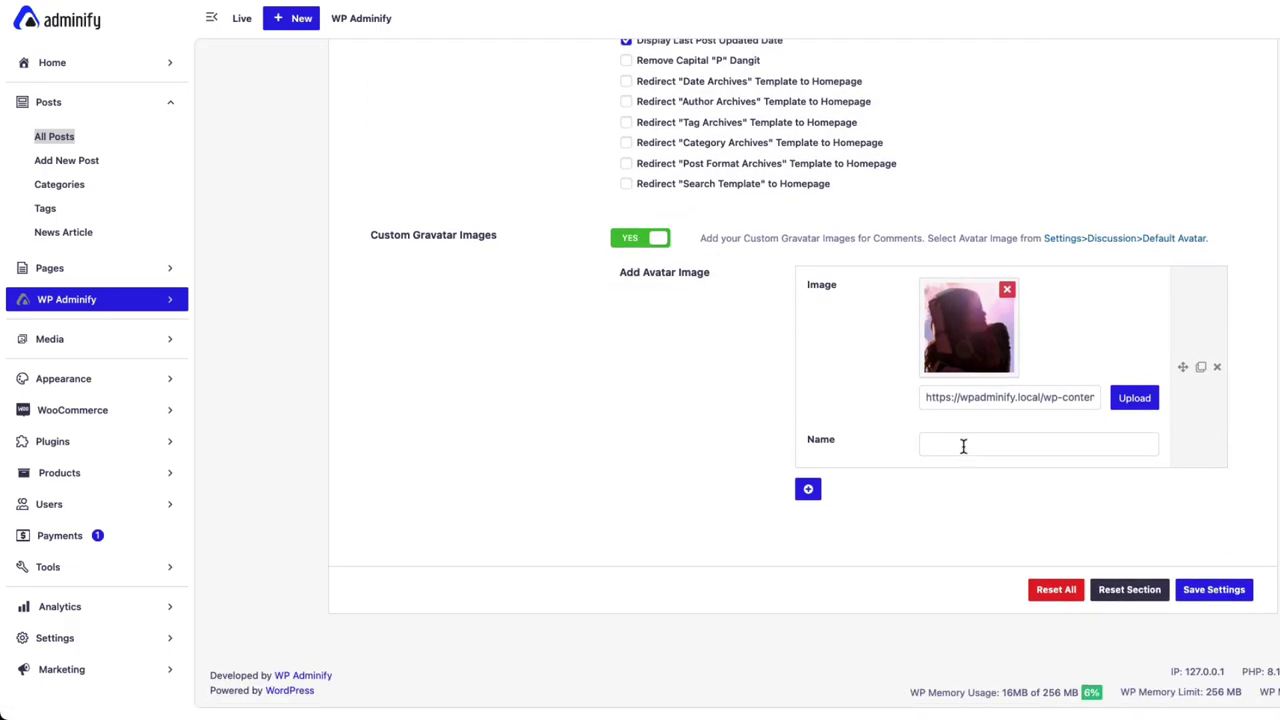
pyautogui.click(960, 441)
pyautogui.write('Custom Gravater')
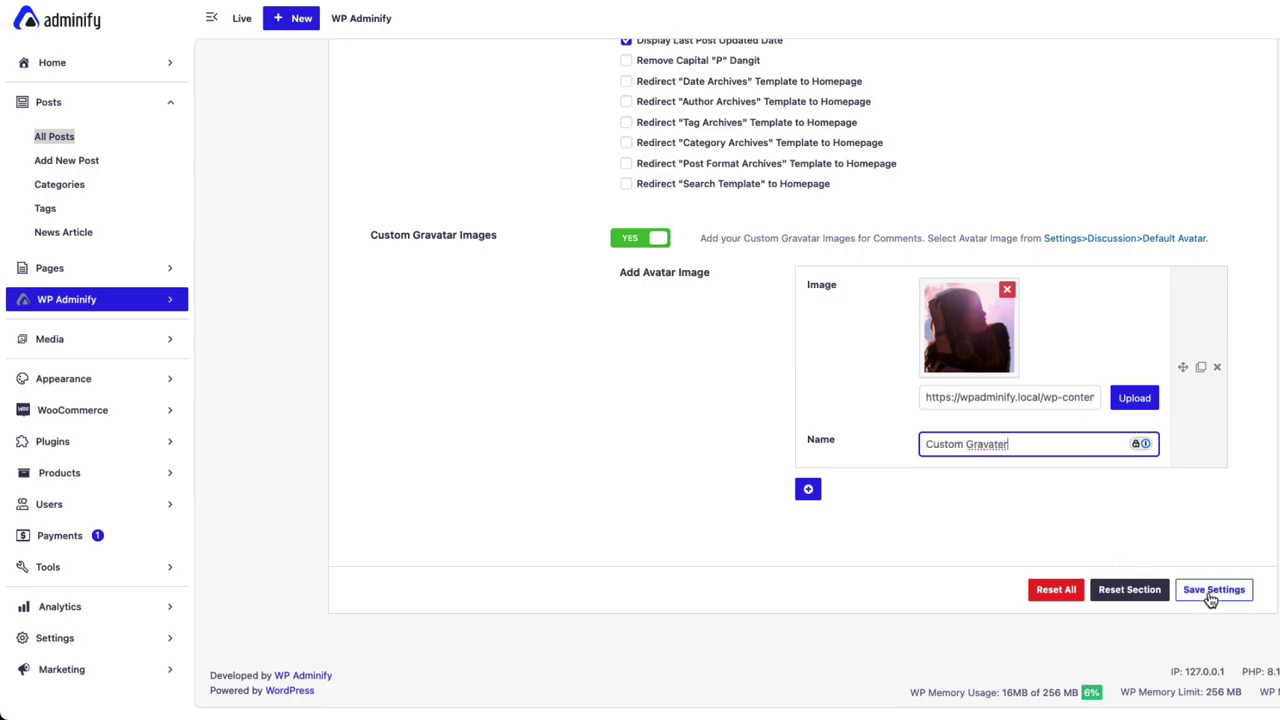
pyautogui.click(1211, 592)
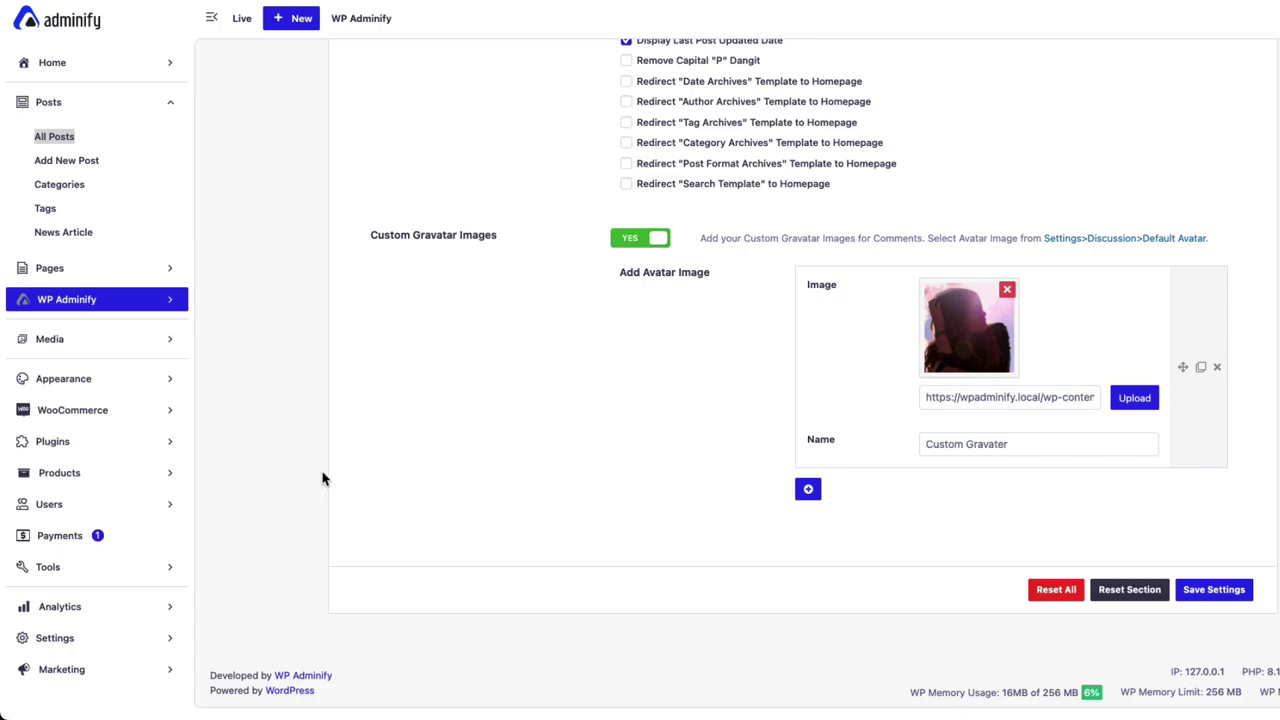
pyautogui.click(126, 644)
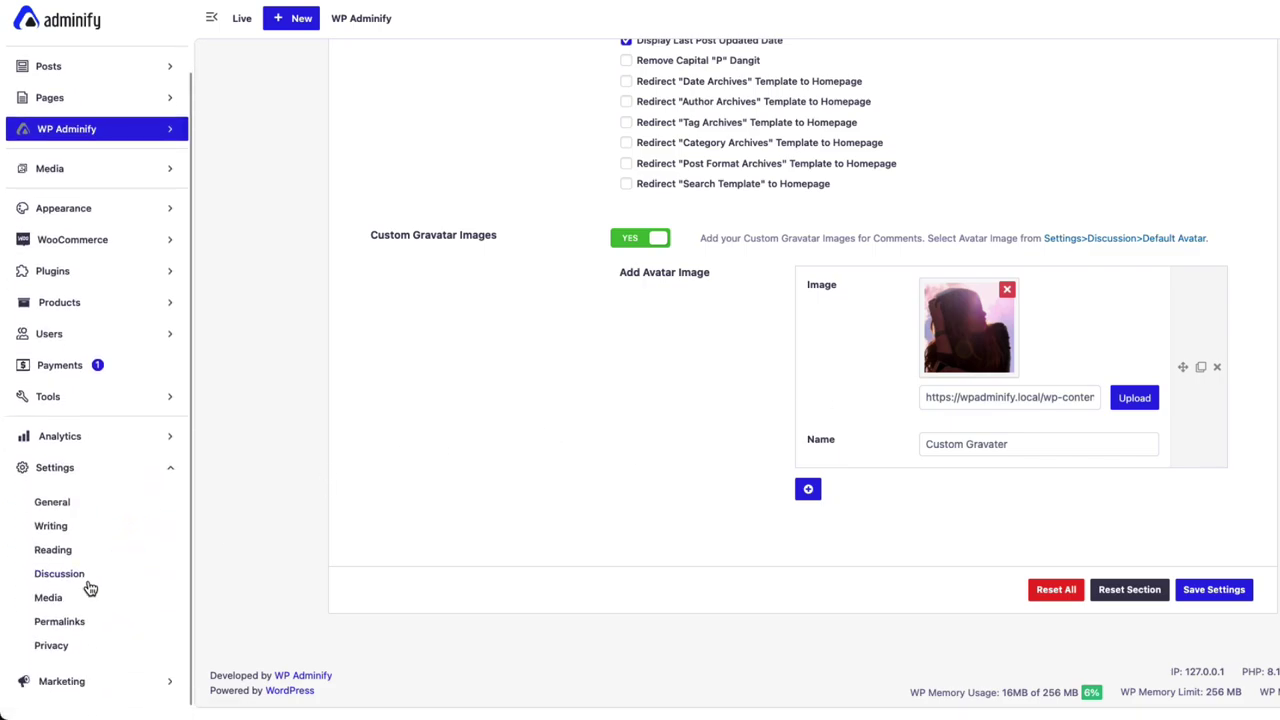
# - View Custom Gravatar among the Default Avatar choices in Settings > Discussion
pyautogui.click(66, 574)
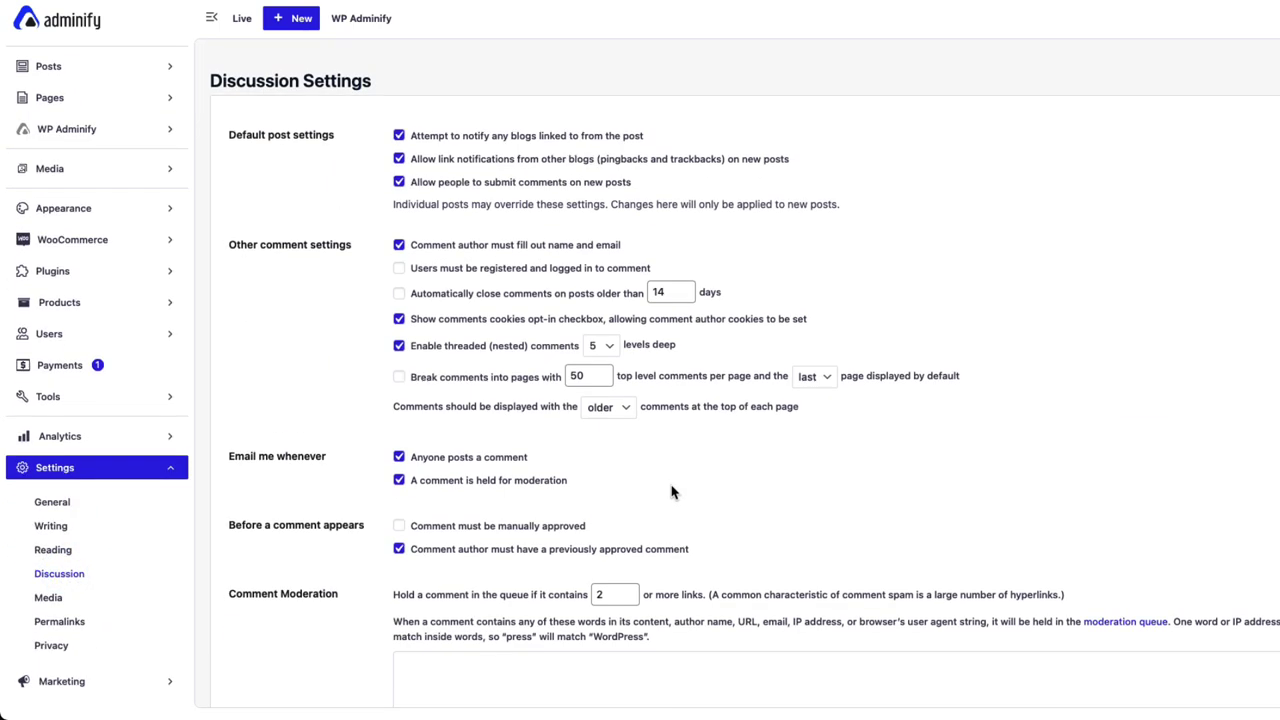
pyautogui.scroll(-15, 672, 491)
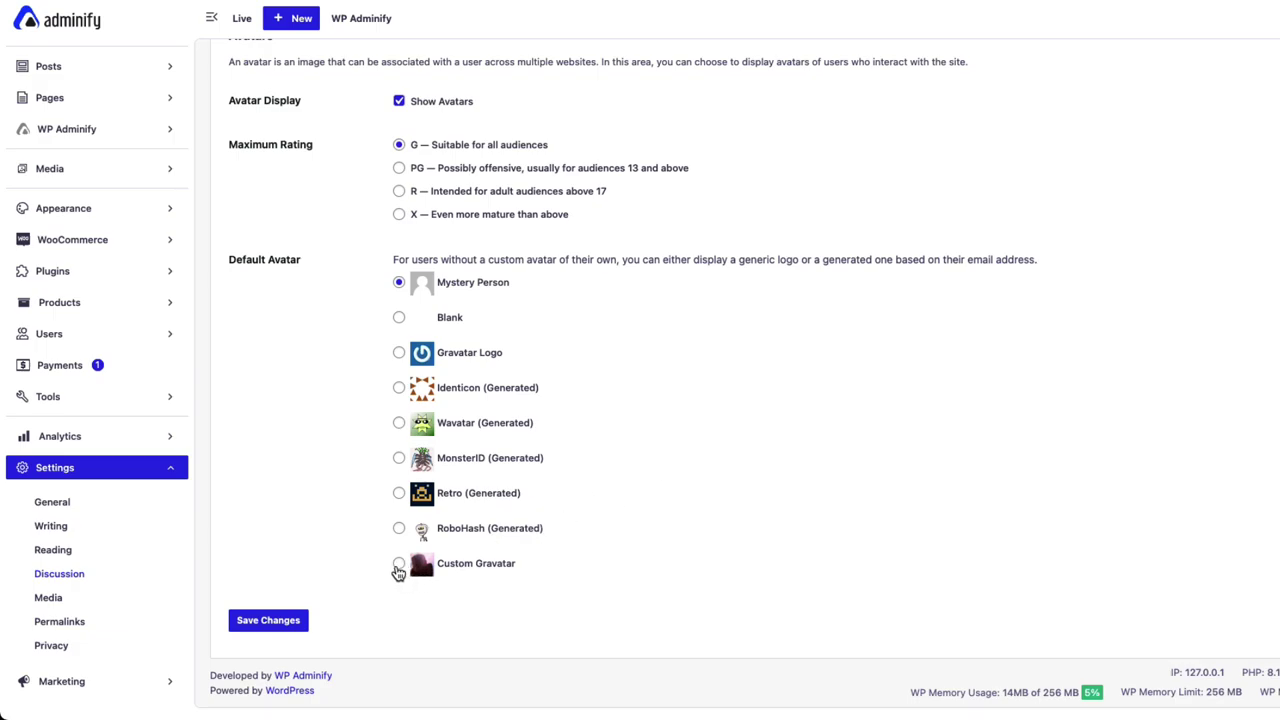
pyautogui.click(129, 138)
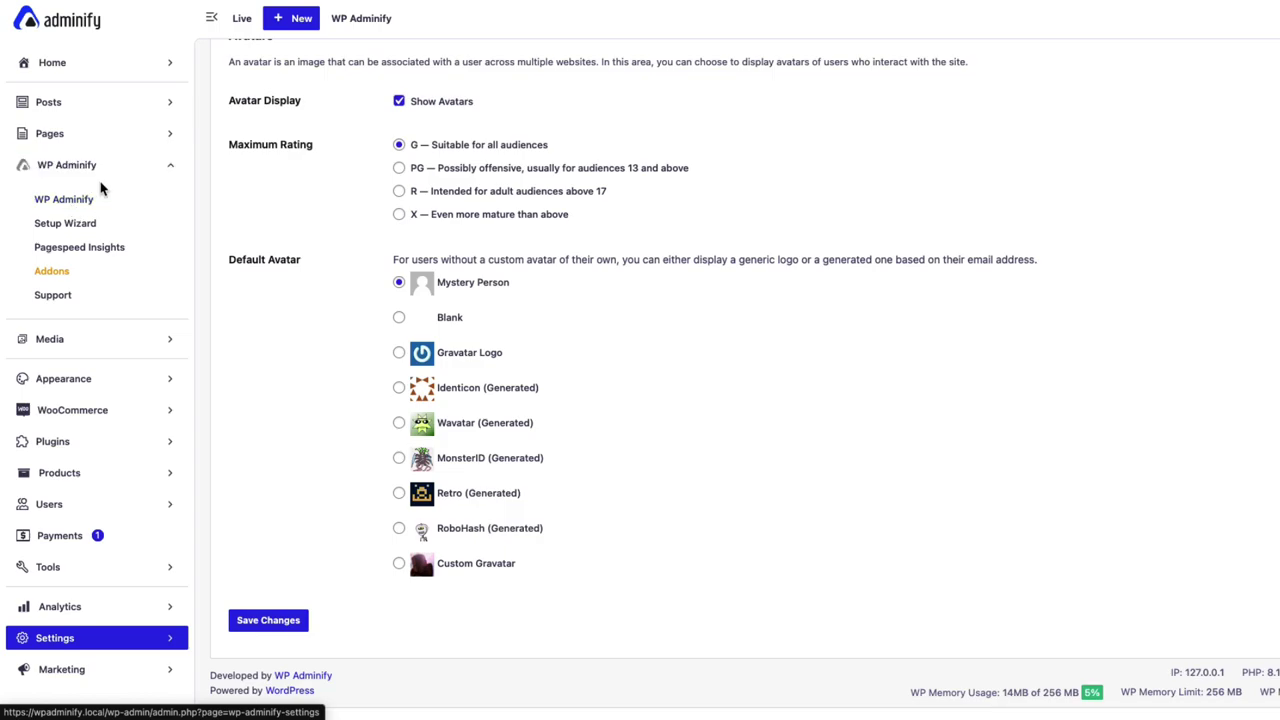
pyautogui.click(108, 170)
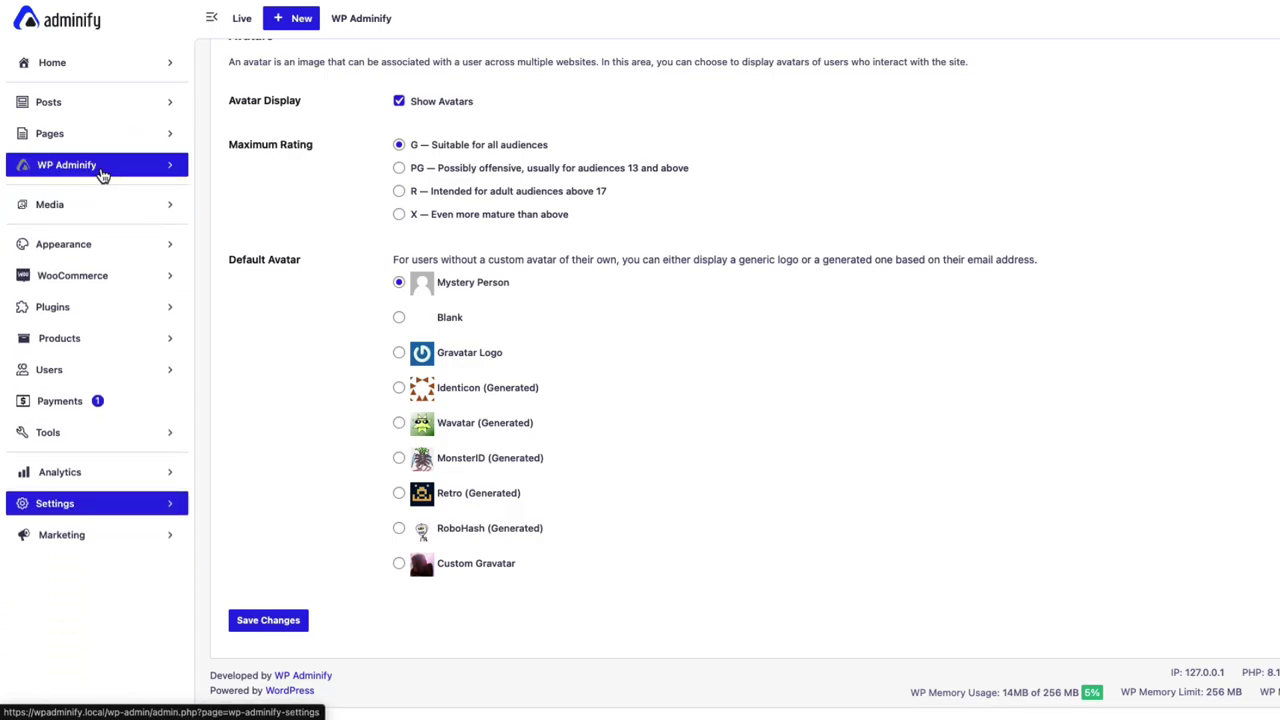
# - Return to the WP Adminify settings page on the Security tab
pyautogui.click(102, 170)
pyautogui.click(66, 204)
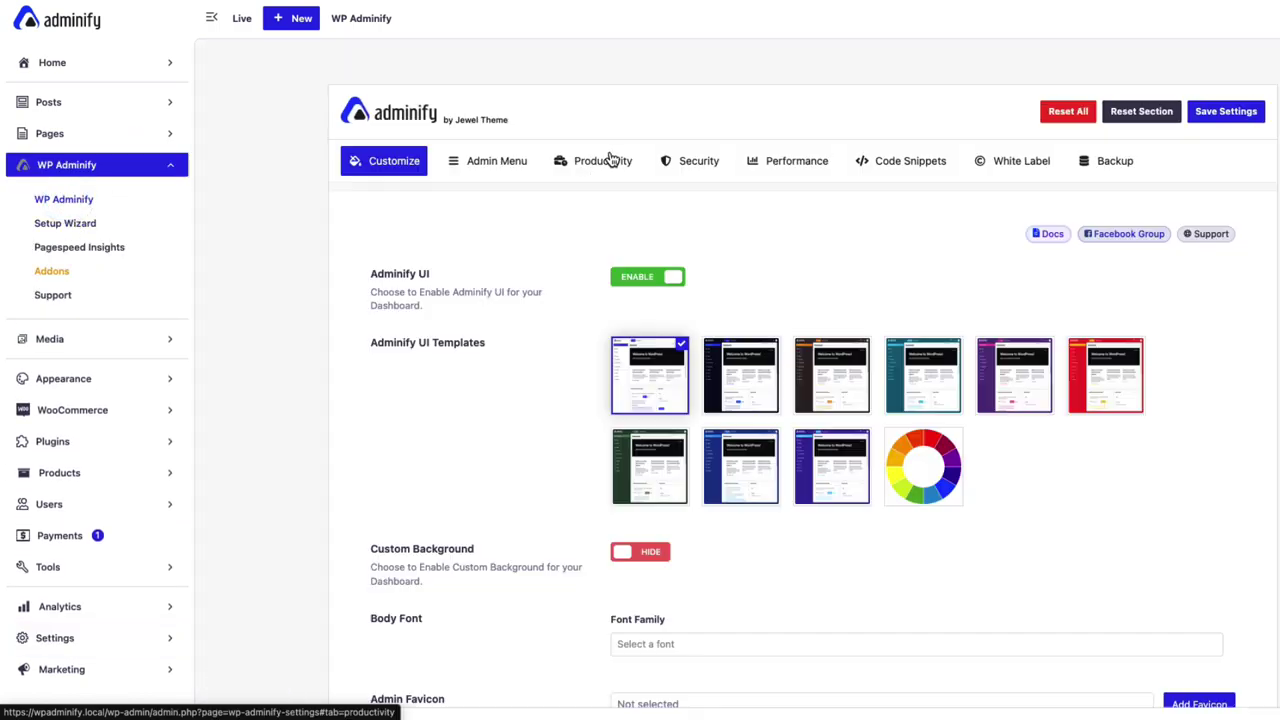
pyautogui.click(712, 161)
# - Scroll through the saved Security options, then switch to the Performance section
pyautogui.scroll(-15, 474, 431)
pyautogui.scroll(3, 435, 316)
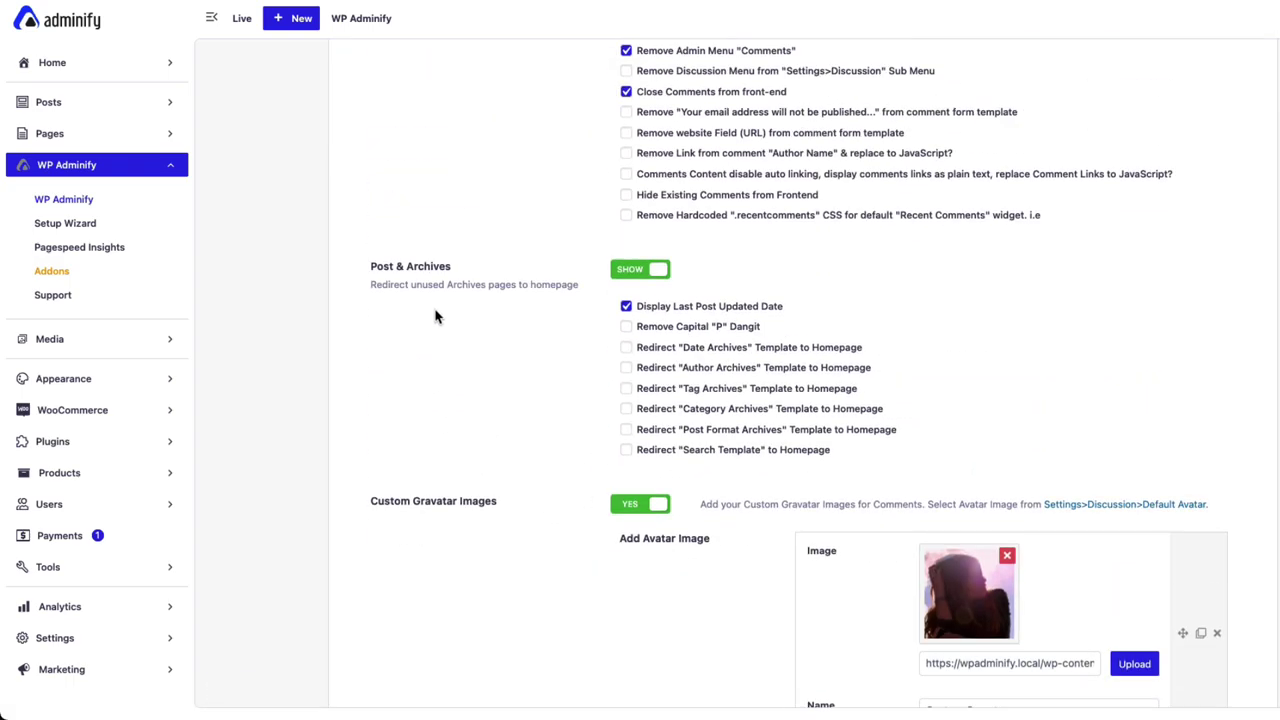
pyautogui.scroll(1, 445, 308)
pyautogui.scroll(4, 428, 320)
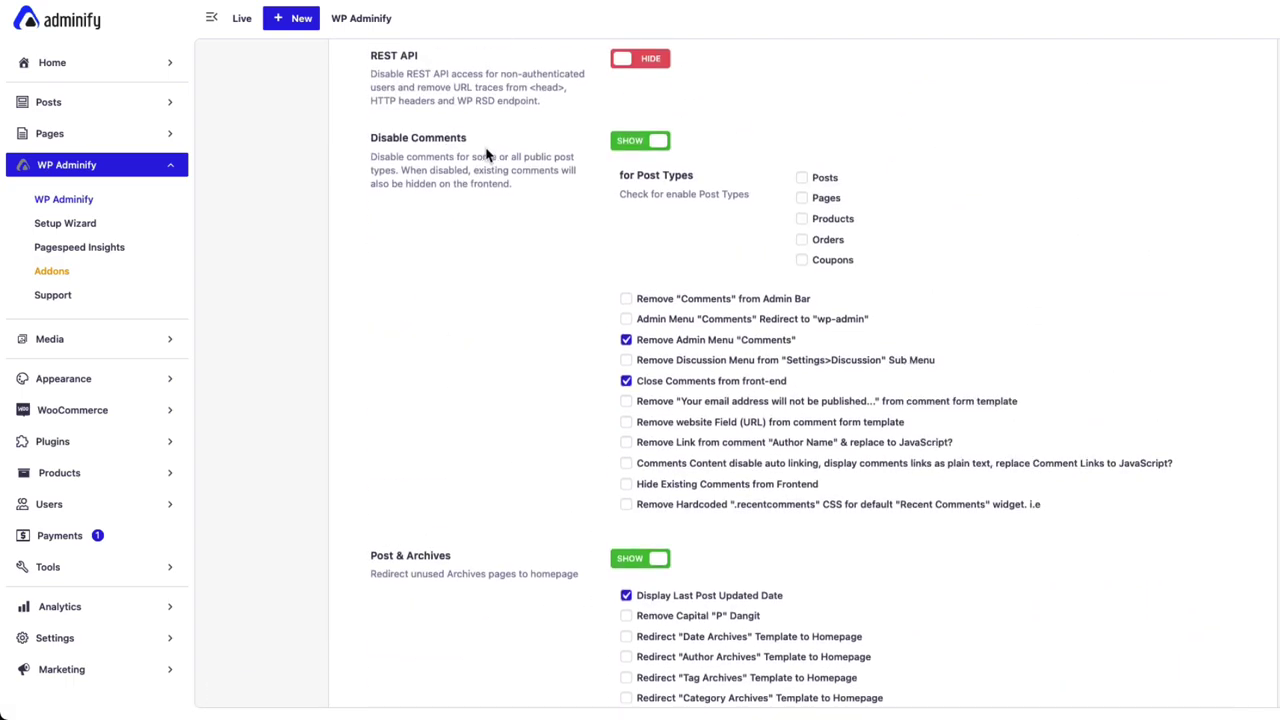
pyautogui.scroll(-5, 618, 310)
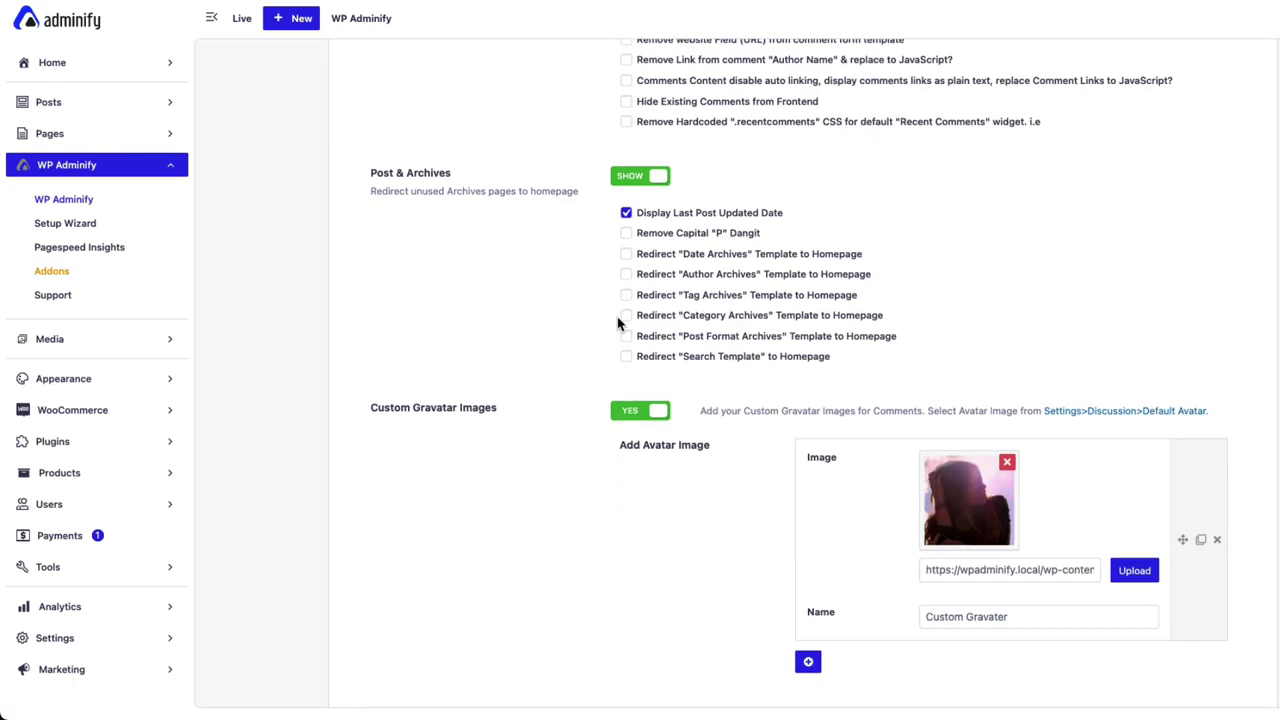
pyautogui.scroll(1, 617, 320)
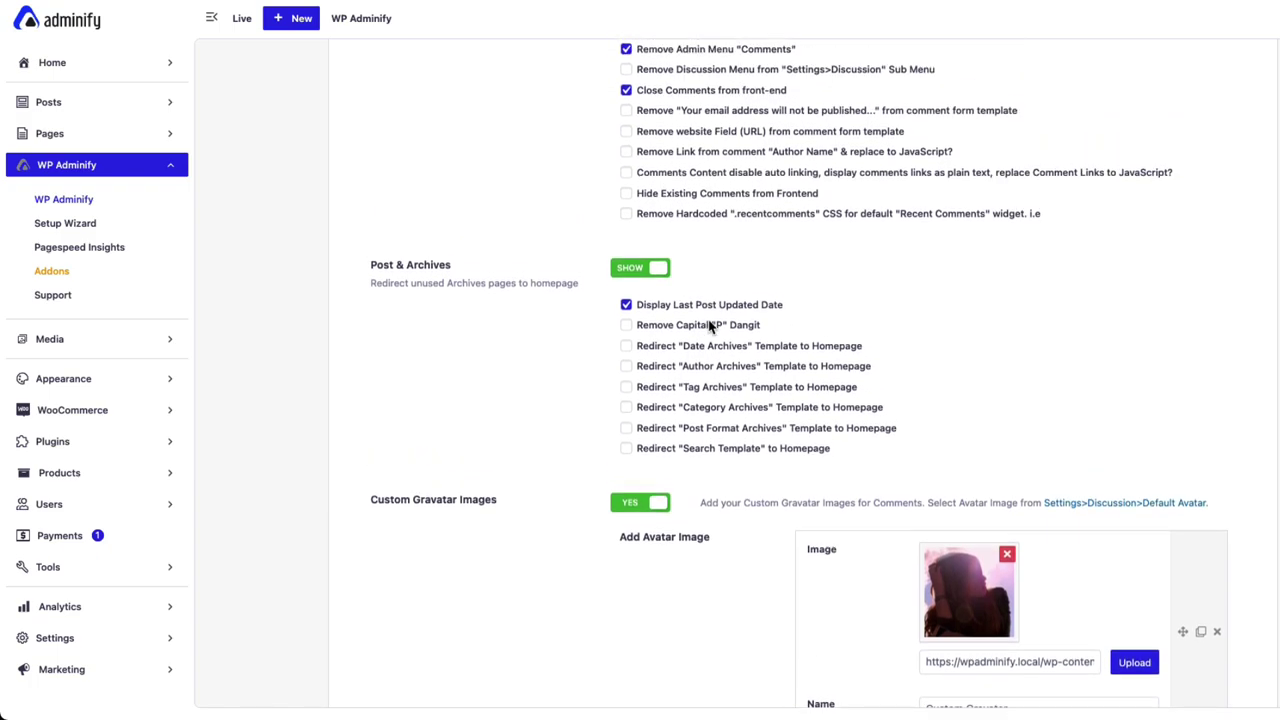
pyautogui.scroll(4, 711, 325)
pyautogui.scroll(-2, 735, 354)
pyautogui.scroll(1, 737, 356)
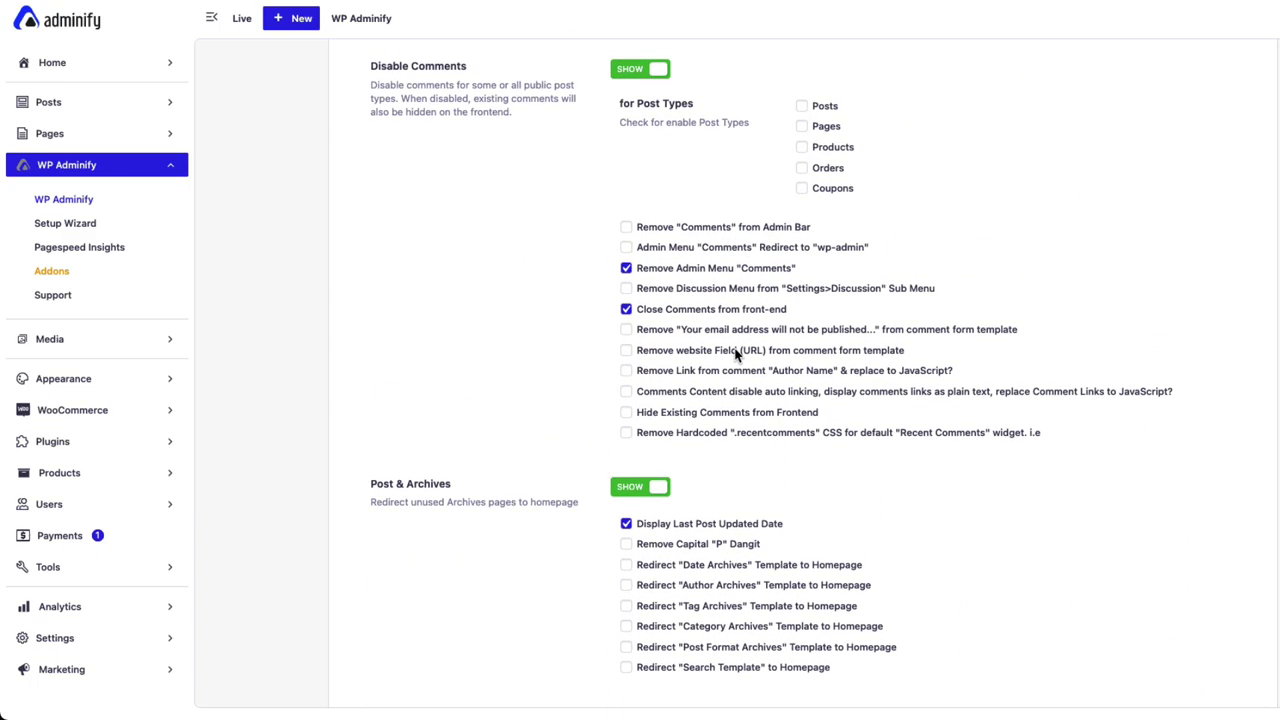
pyautogui.scroll(-1, 735, 354)
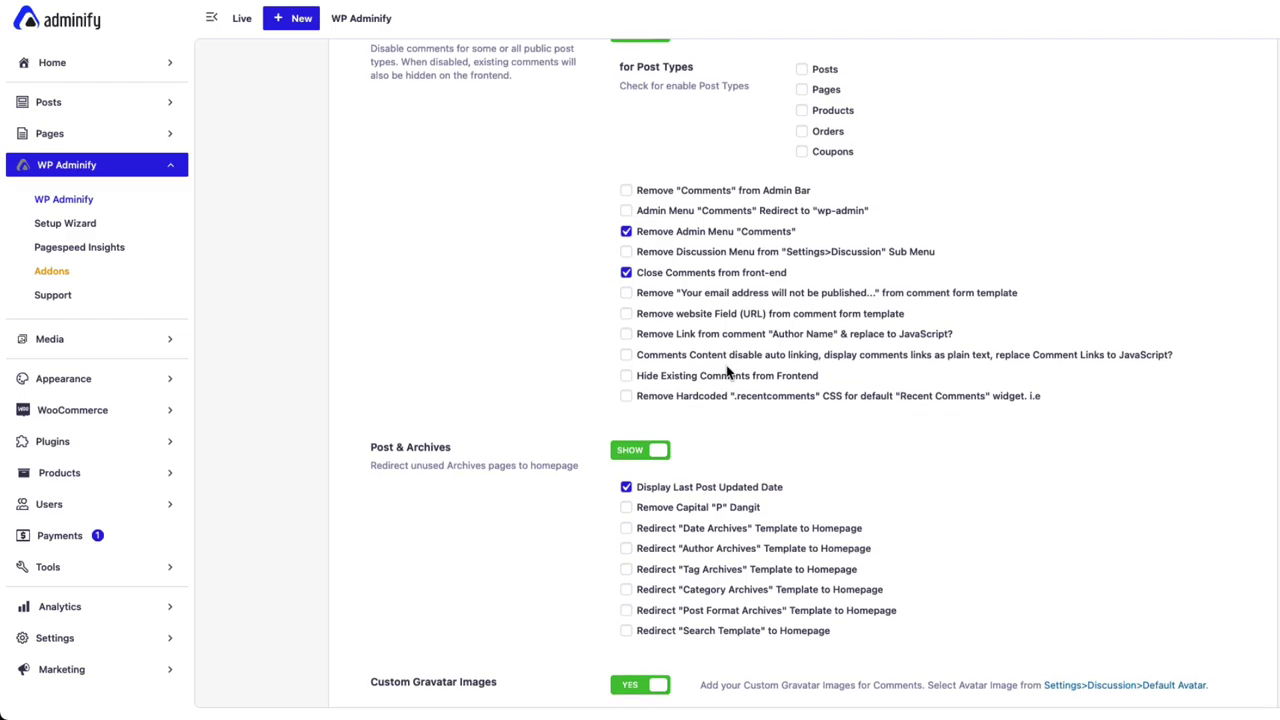
pyautogui.scroll(-5, 728, 372)
pyautogui.scroll(10, 728, 371)
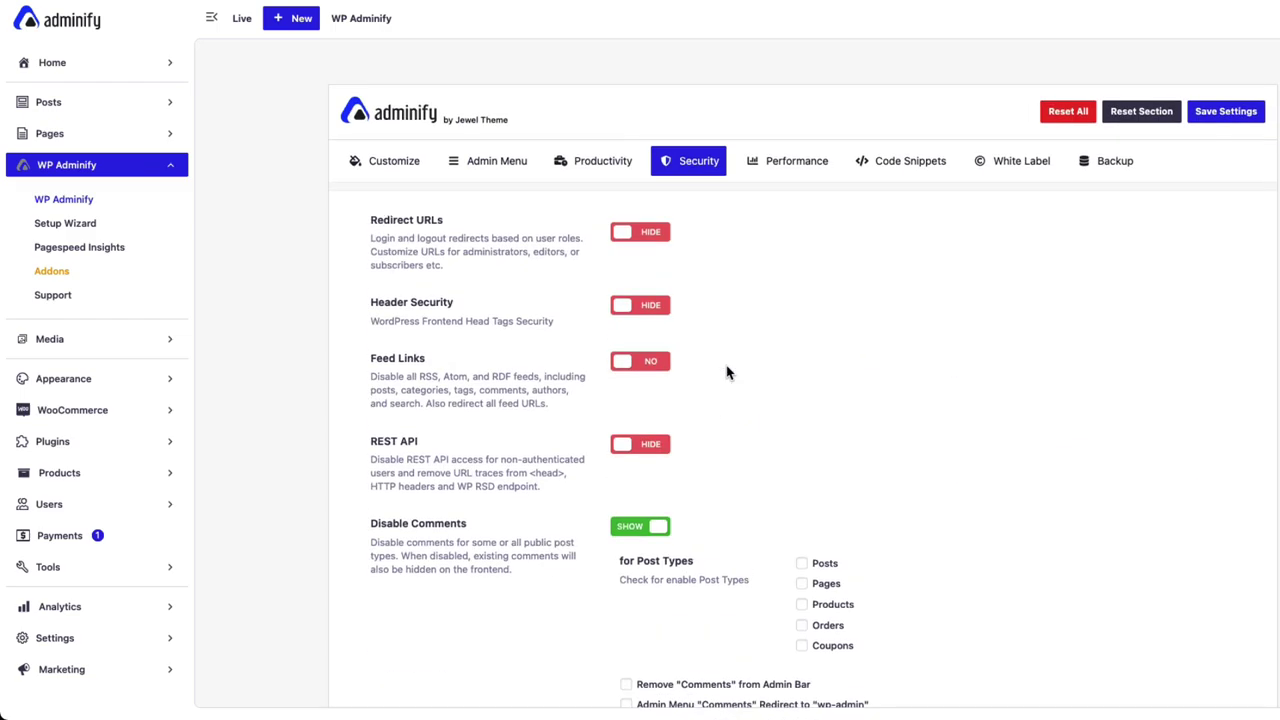
pyautogui.click(792, 170)
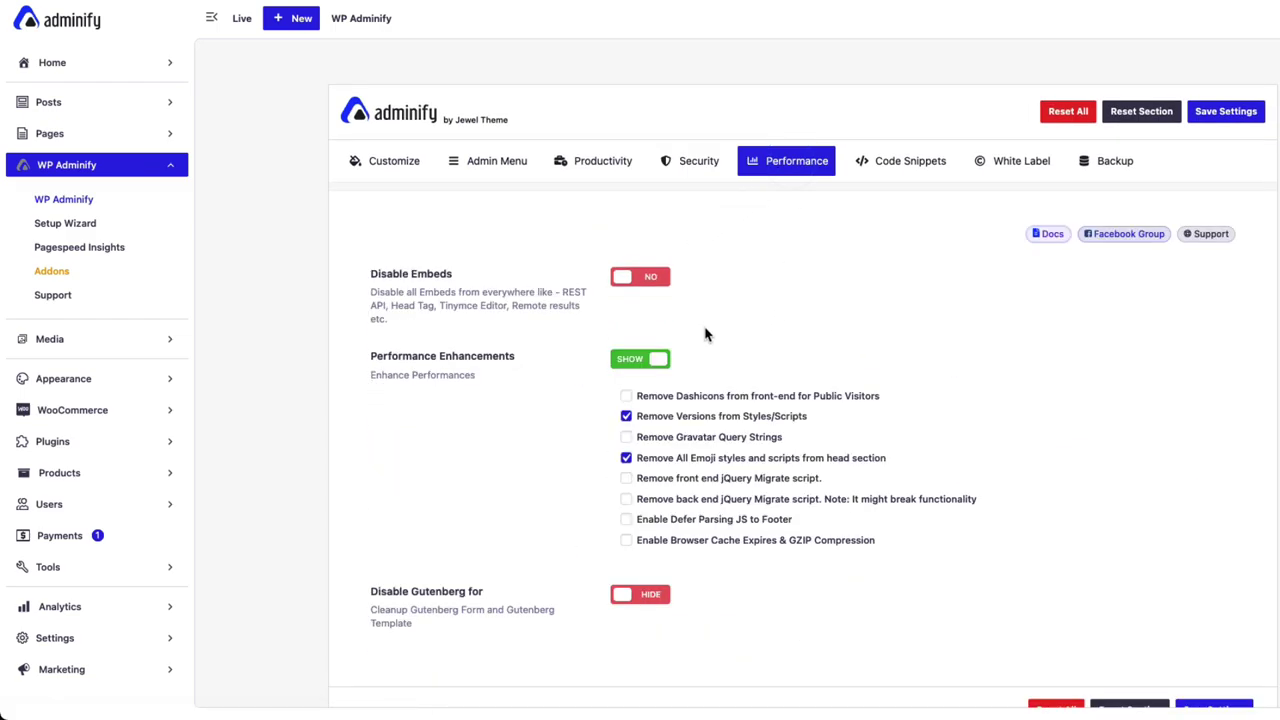